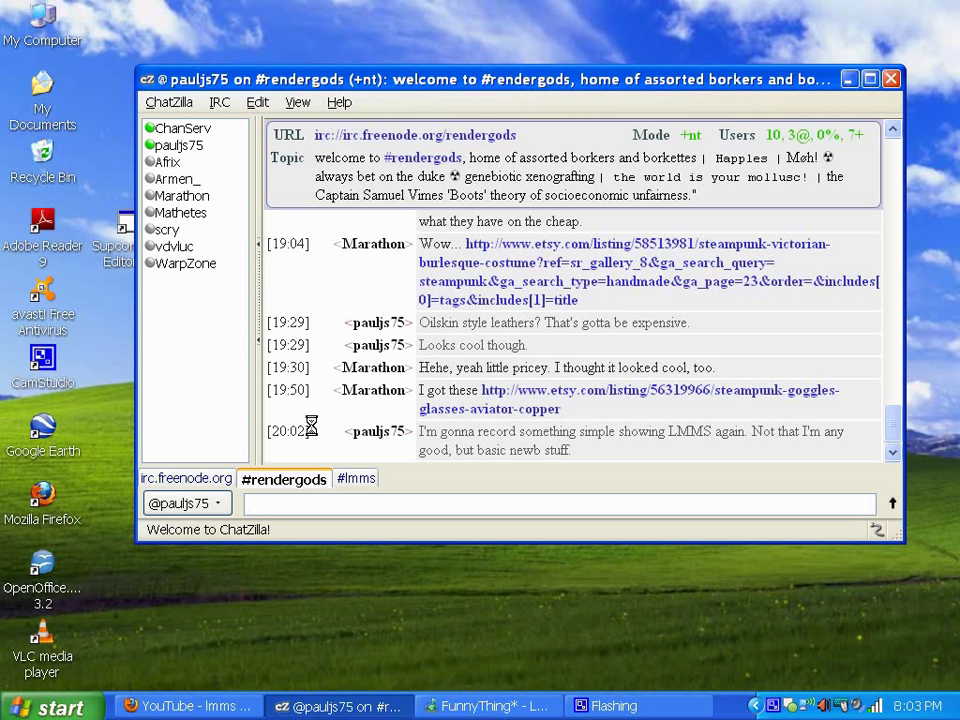
Switch to LMMS and check the Realtek playback and record mixer, closing it again without changes
click(467, 710)
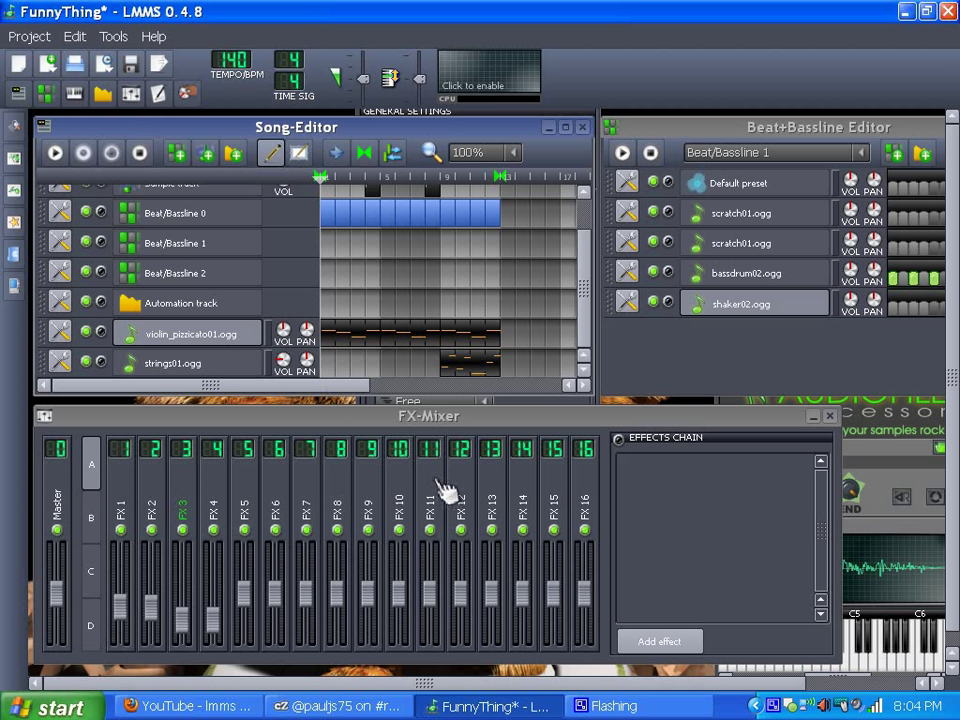
double_click(829, 711)
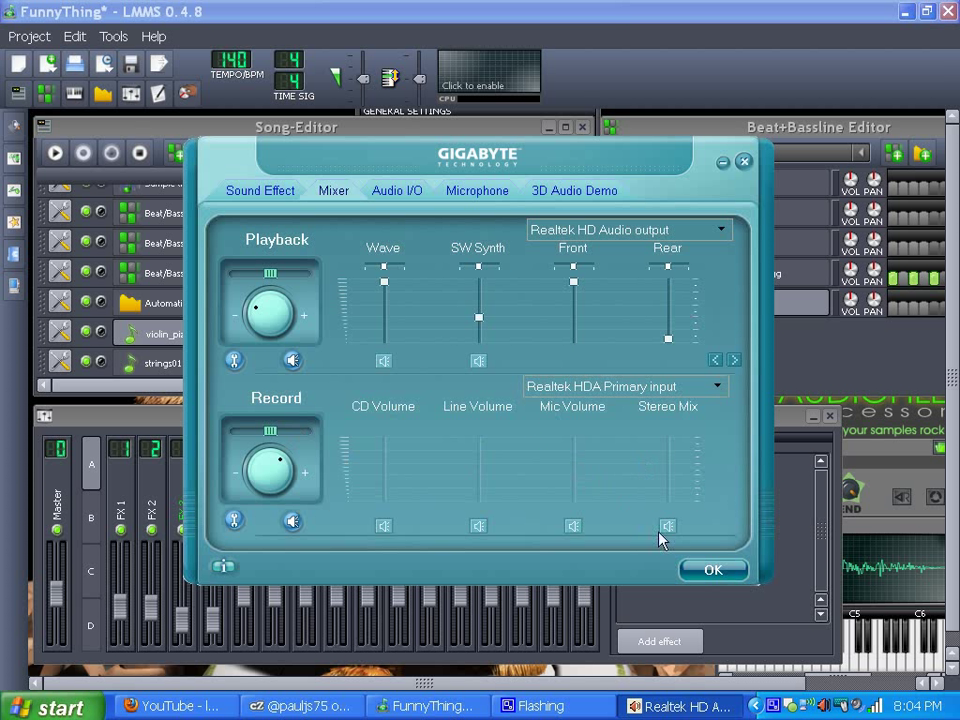
click(707, 572)
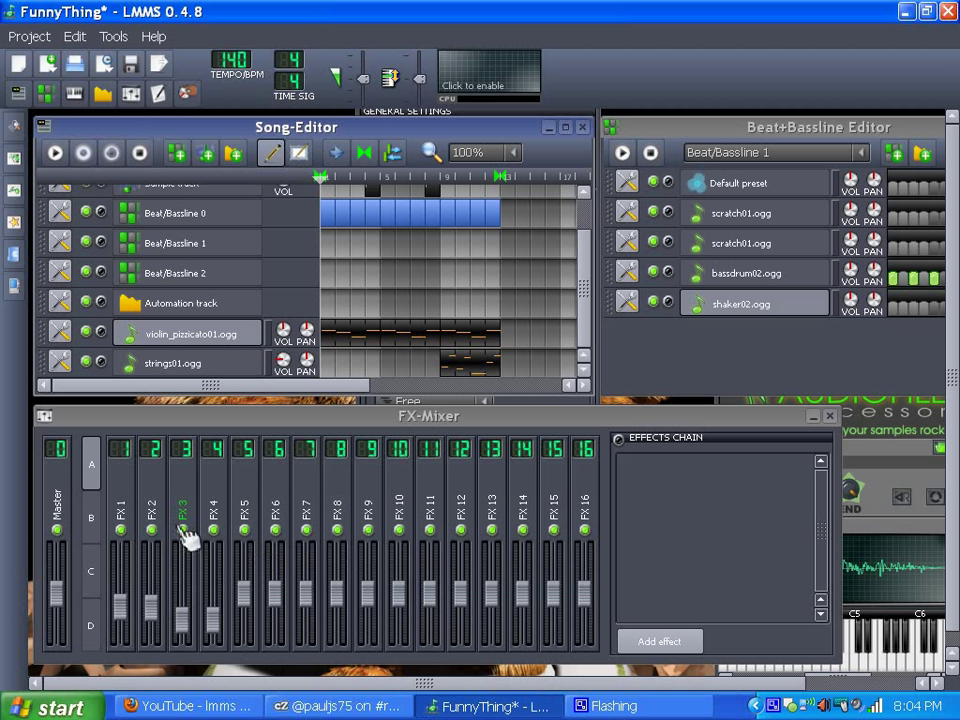
Play the song while raising the FX 1, FX 2, FX 3 and FX 4 faders in the FX-Mixer, and stop playback
click(55, 157)
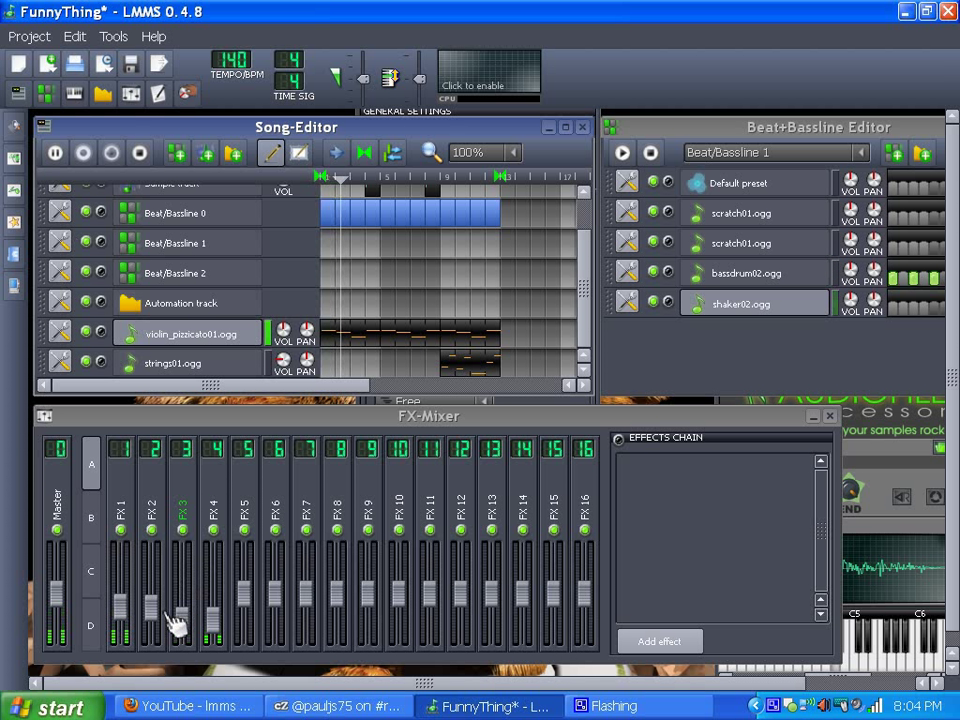
drag(195, 632, 222, 607)
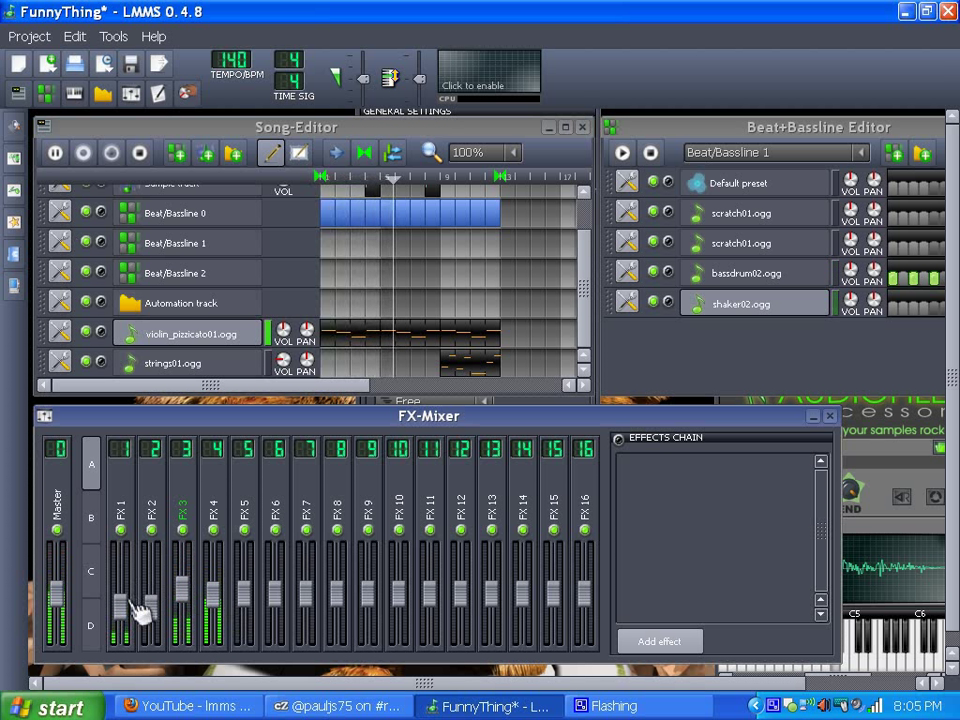
drag(122, 606, 155, 600)
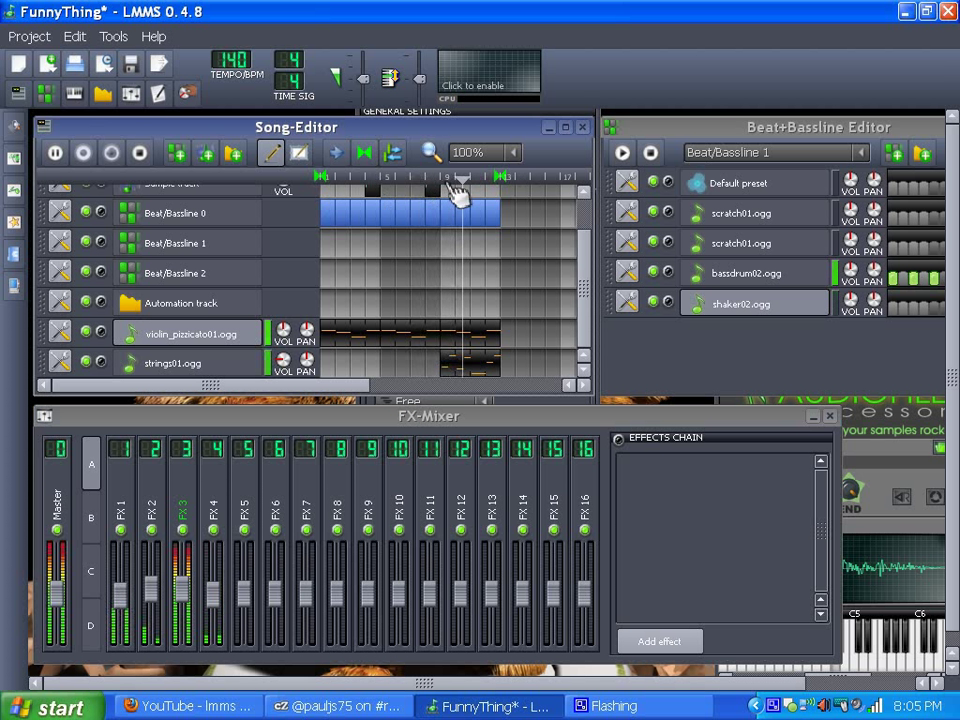
click(141, 153)
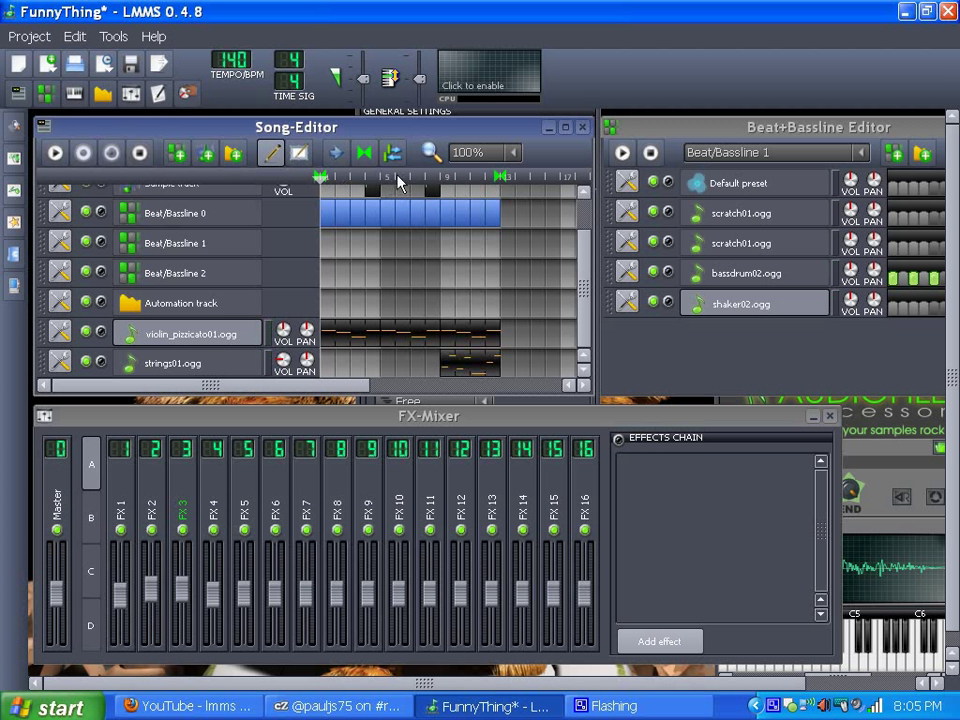
Replay the song while adjusting the FX 1 and FX 2 faders, and show FX 1's effects chain with its Feedback Delay Line
click(322, 183)
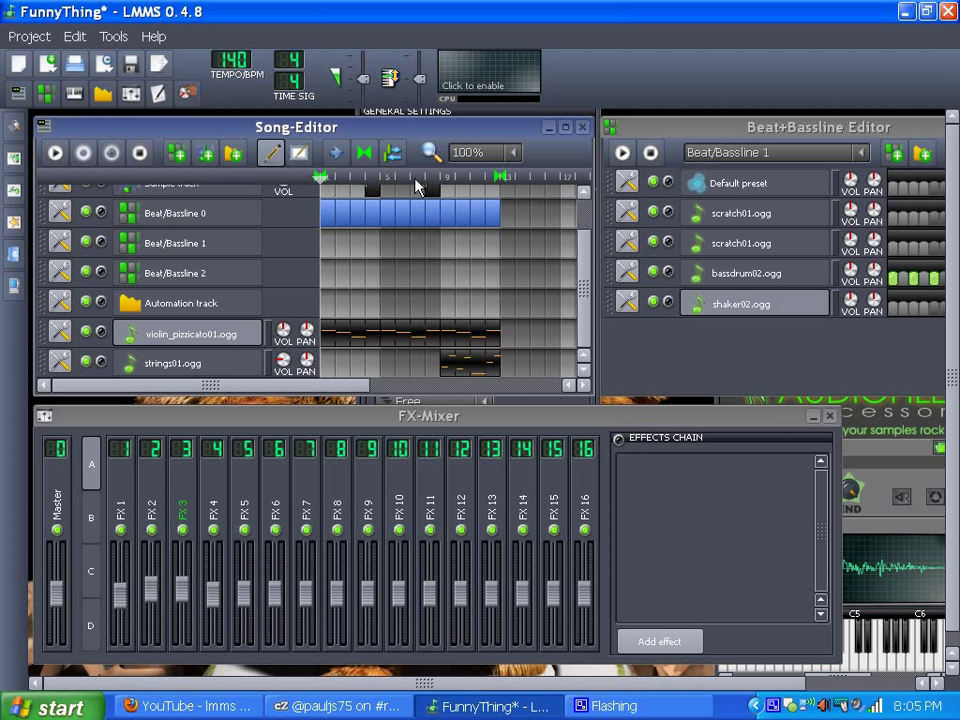
click(55, 152)
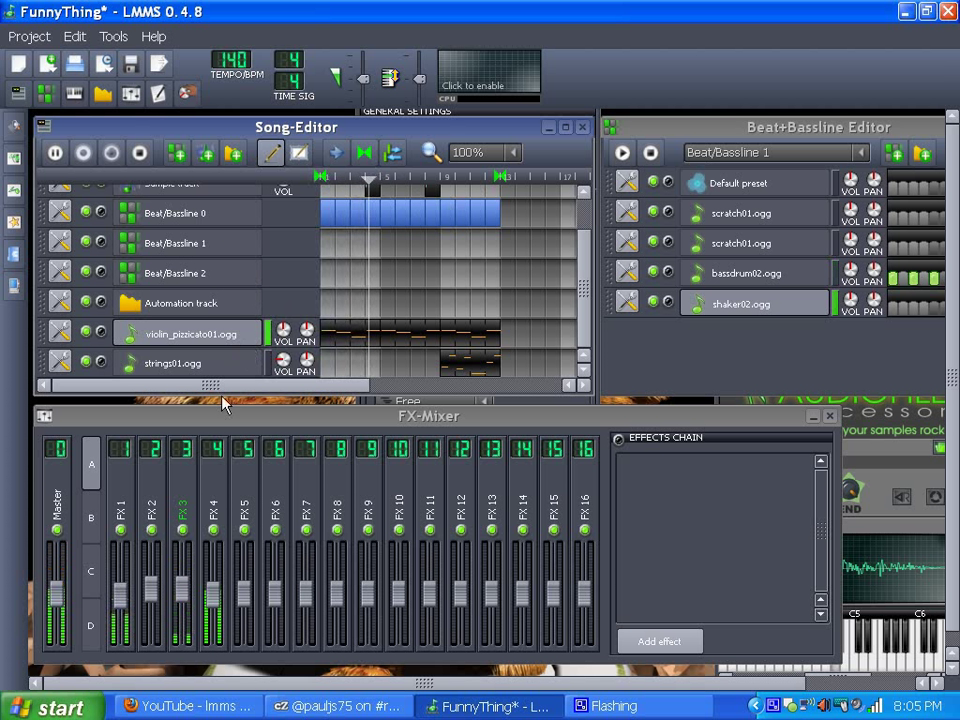
drag(137, 610, 139, 604)
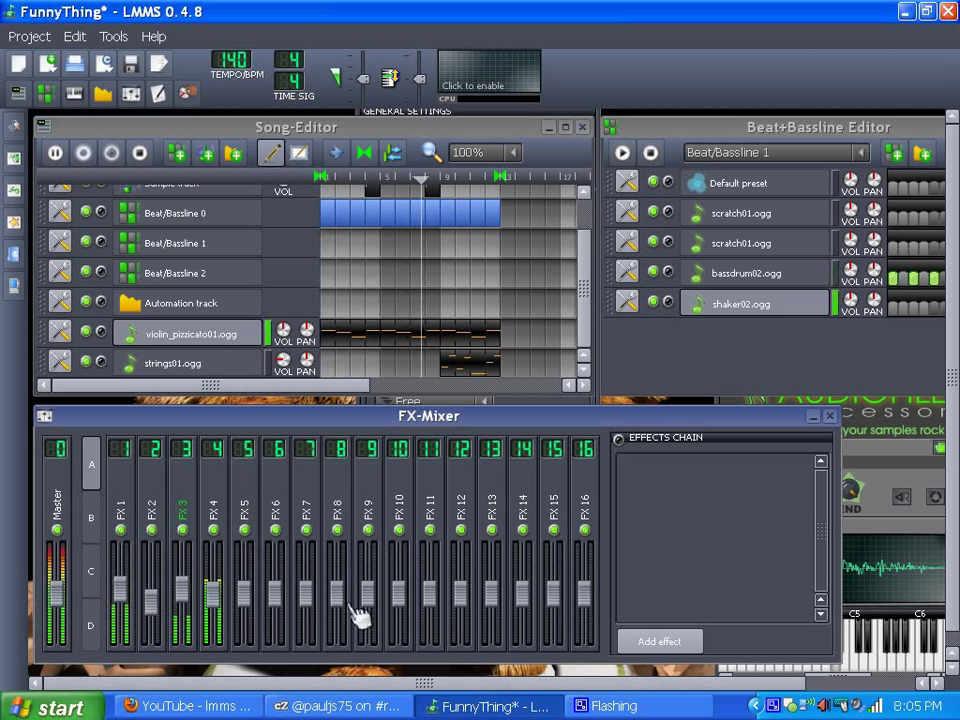
click(128, 517)
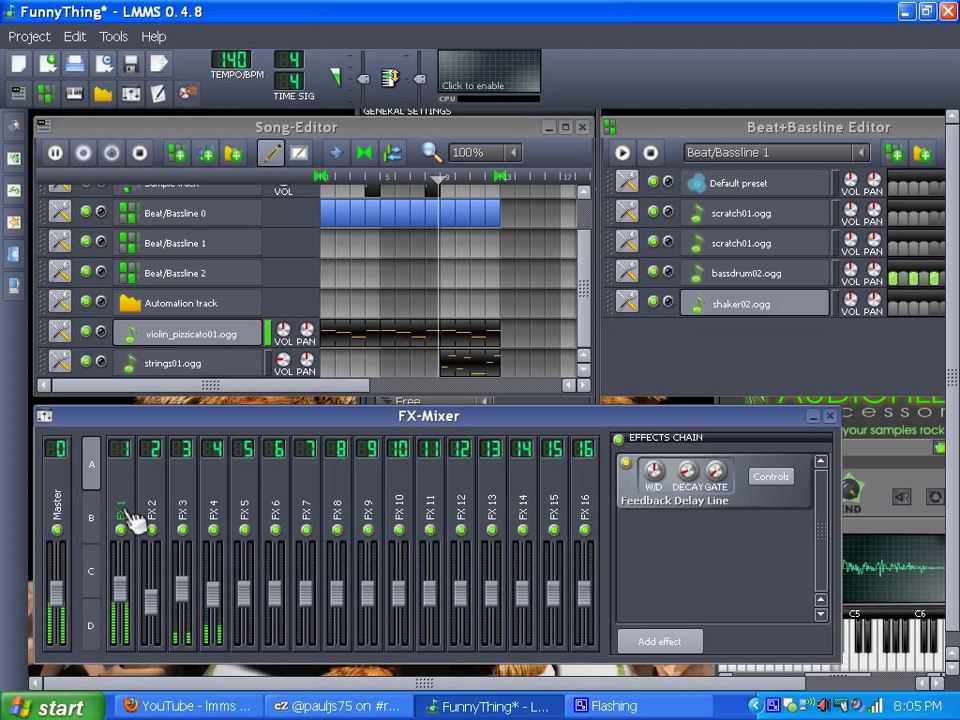
drag(661, 474, 661, 474)
Lower the FX 3 and FX 4 faders nearly to the minimum and stop playback
drag(167, 621, 184, 681)
drag(212, 620, 214, 686)
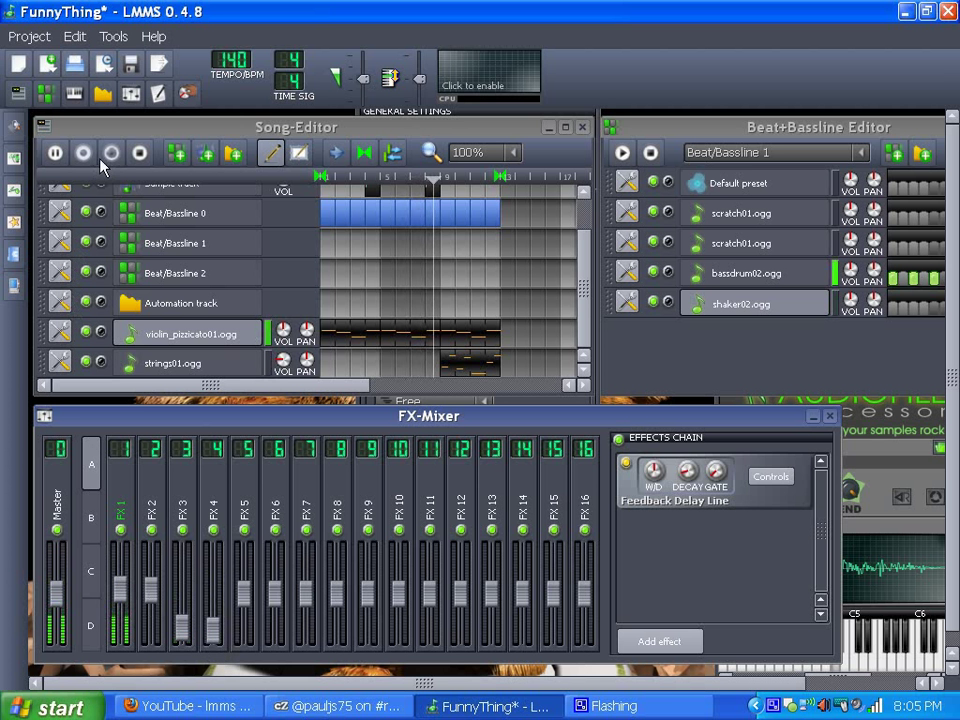
click(140, 152)
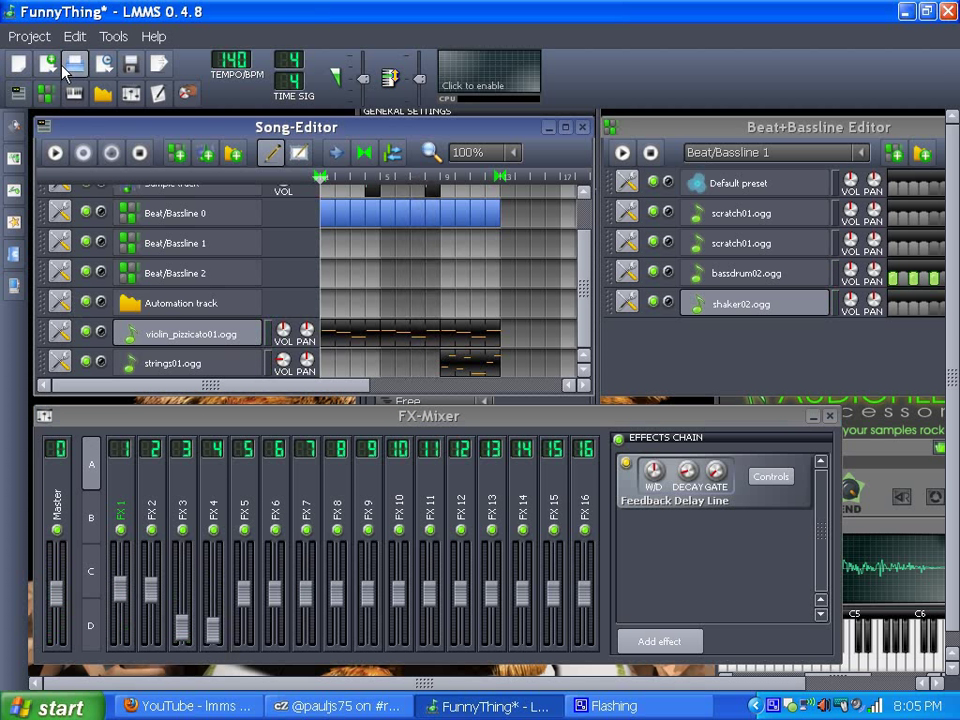
Start a new project, discarding the changes to the current one, and briefly play the empty song
click(18, 39)
click(30, 63)
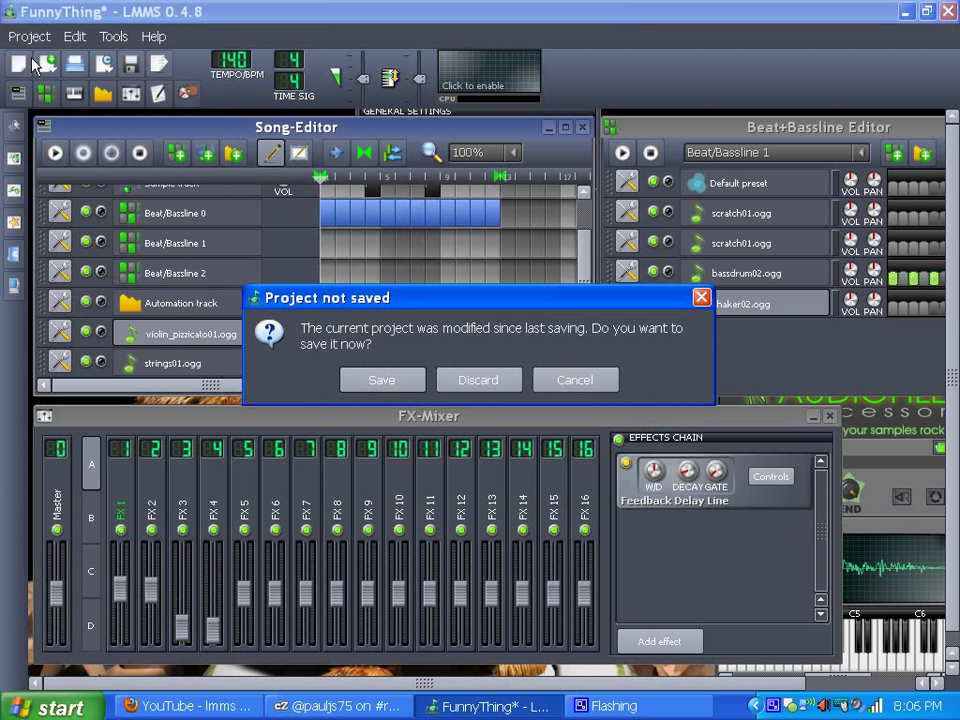
click(477, 382)
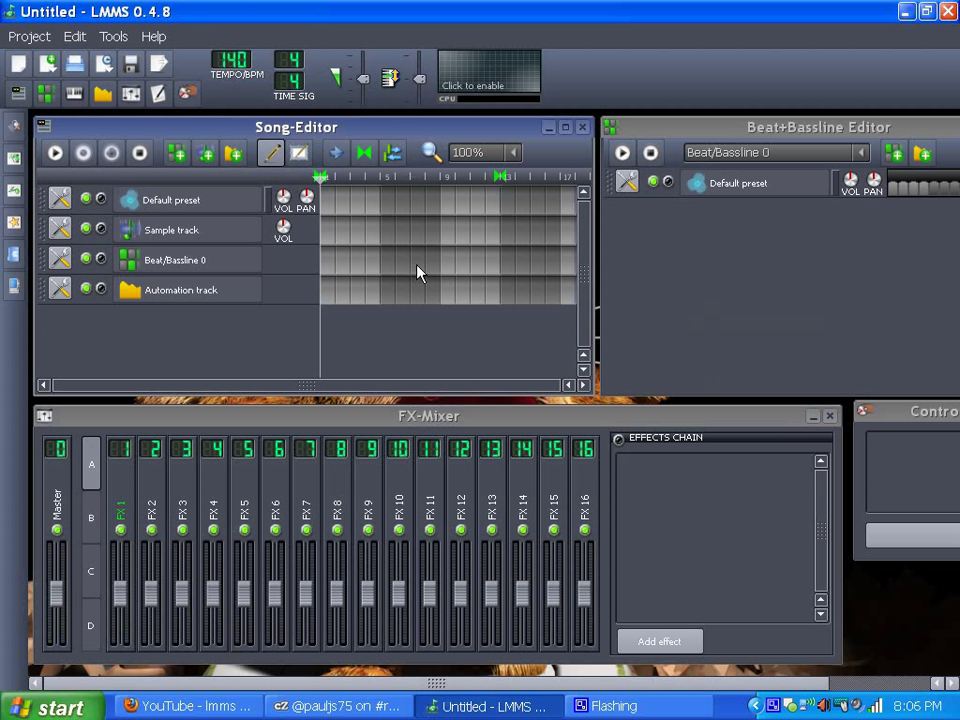
click(55, 152)
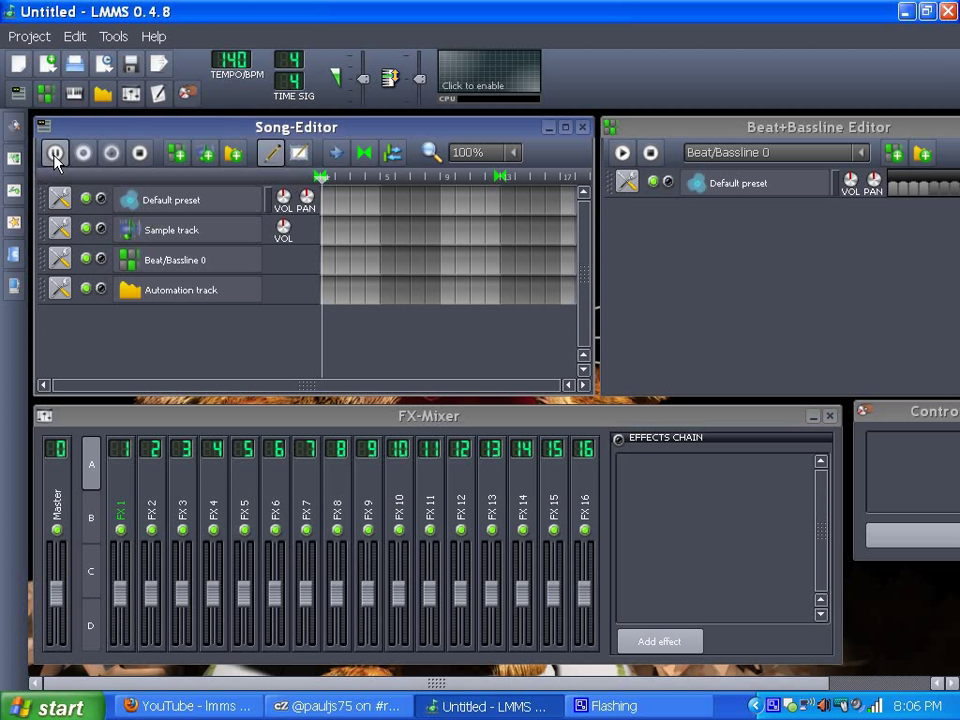
click(140, 152)
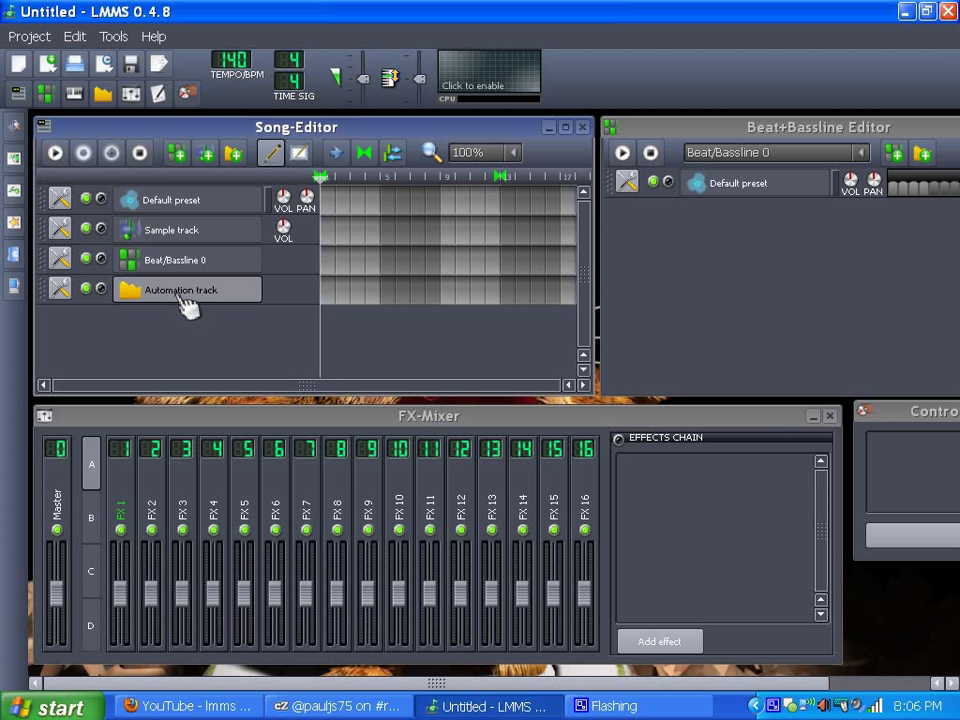
Preview the fingered and pizzicato violin samples in My samples, and add violin_pizzicato01.ogg as a new song track
click(13, 187)
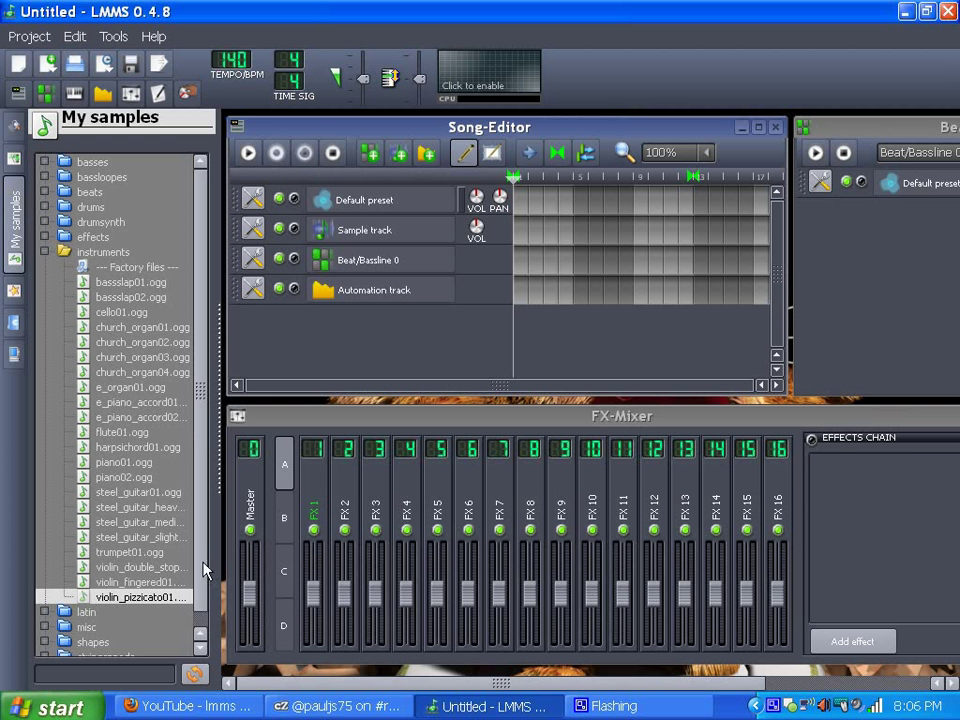
click(15, 185)
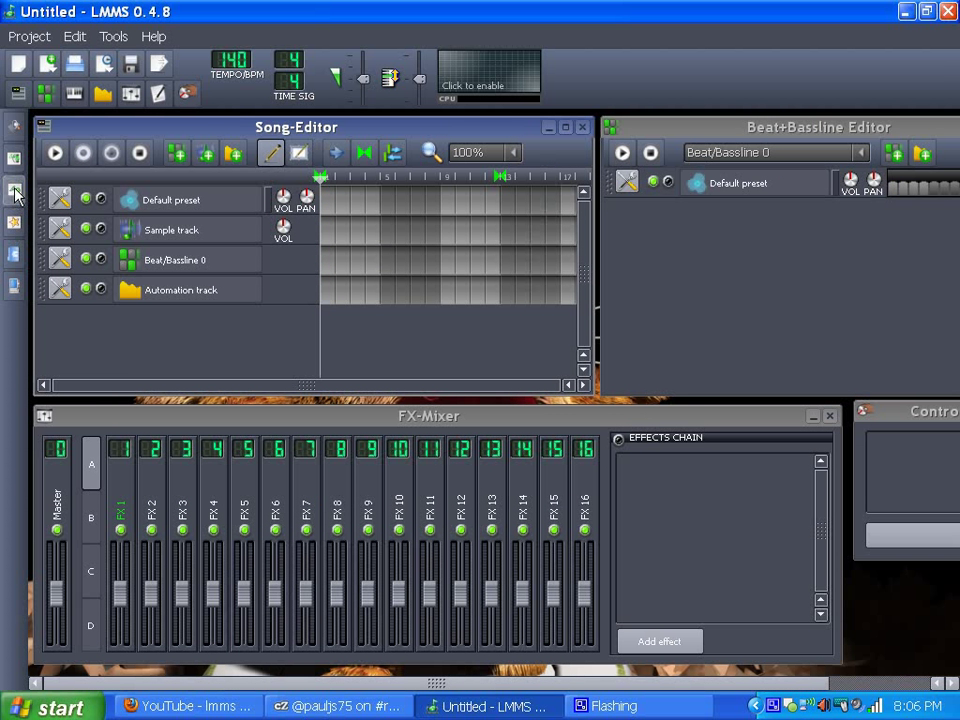
click(15, 191)
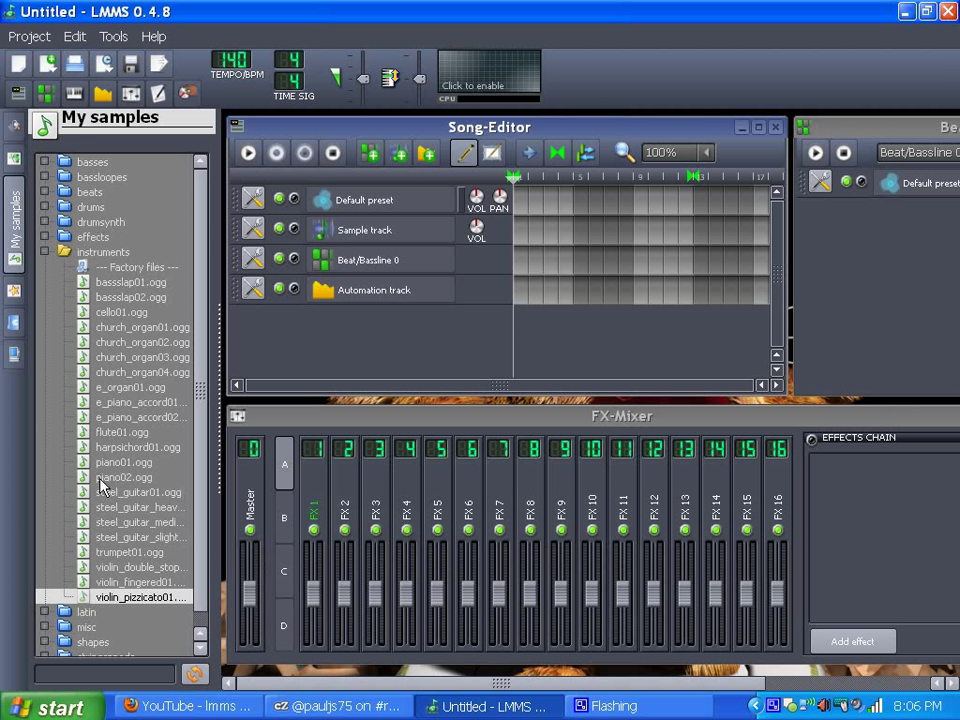
click(86, 596)
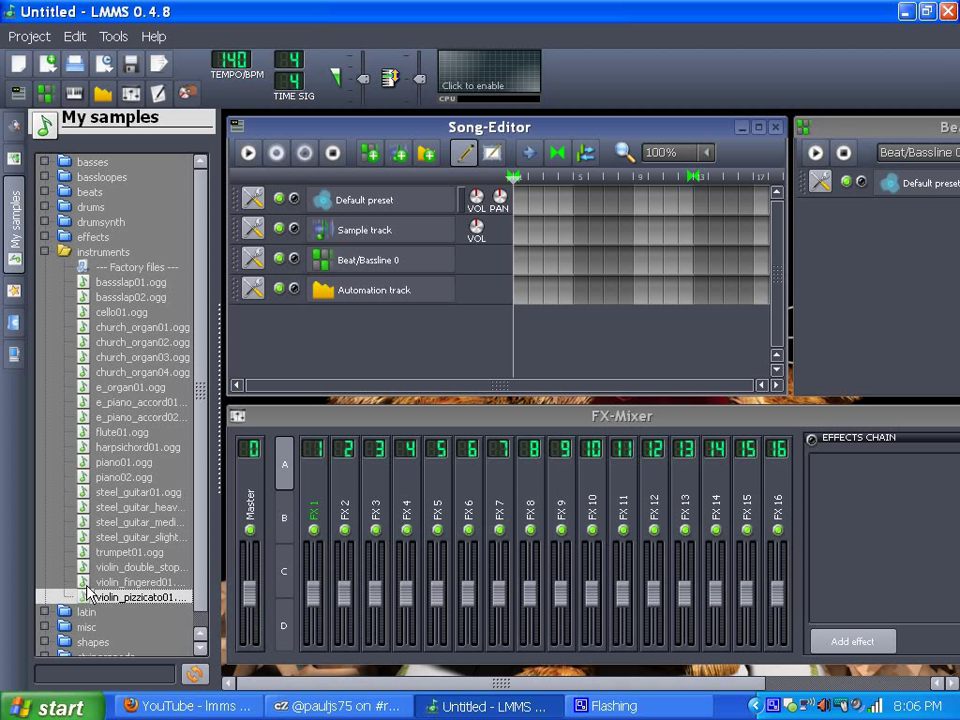
click(85, 581)
click(86, 598)
drag(86, 598, 272, 328)
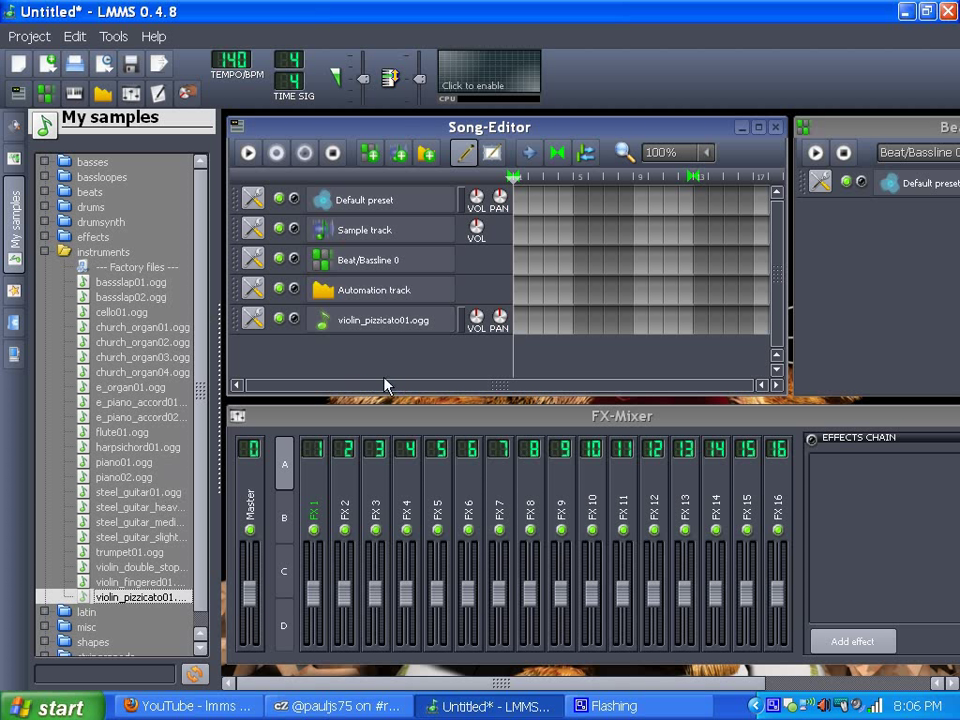
Open the violin_pizzicato01.ogg instrument window and place it beside the Song-Editor so that the song tracks stay uncovered
click(412, 324)
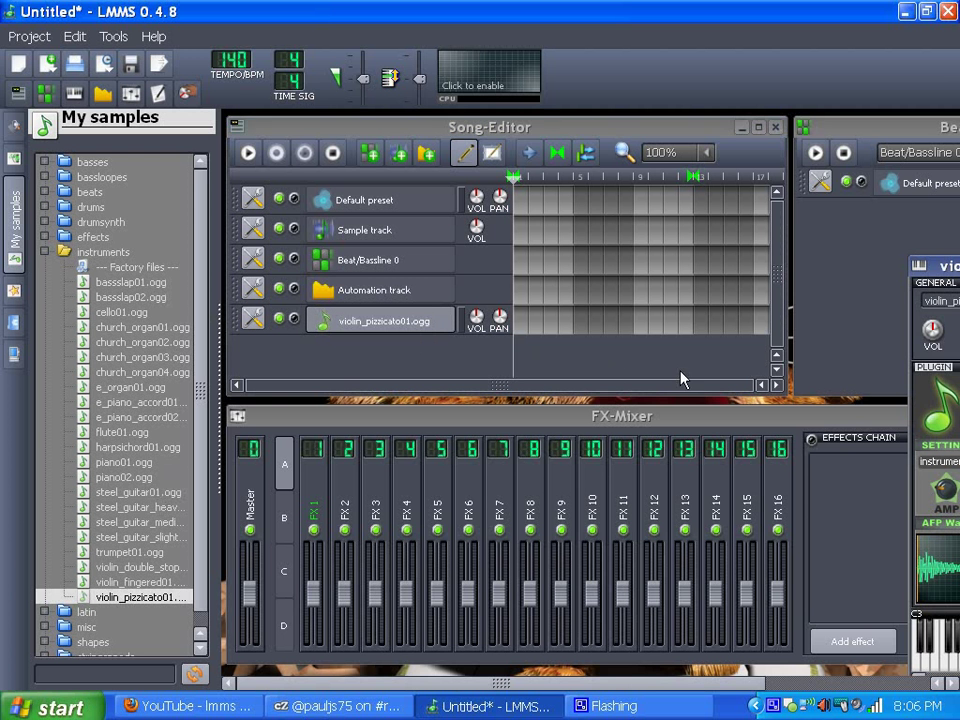
drag(942, 268, 609, 237)
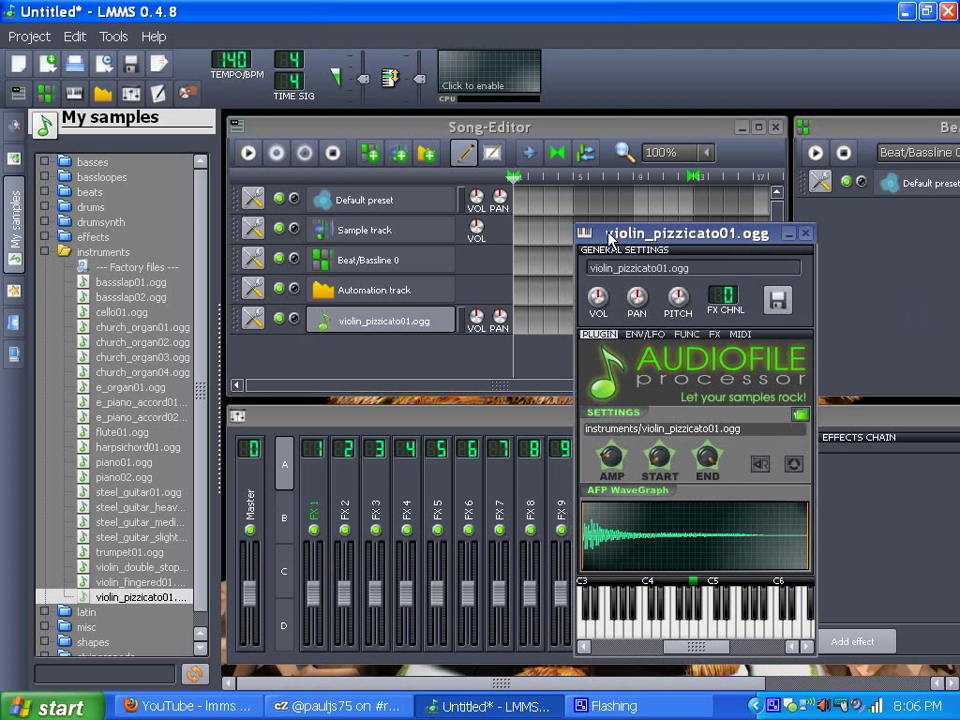
drag(671, 686, 728, 688)
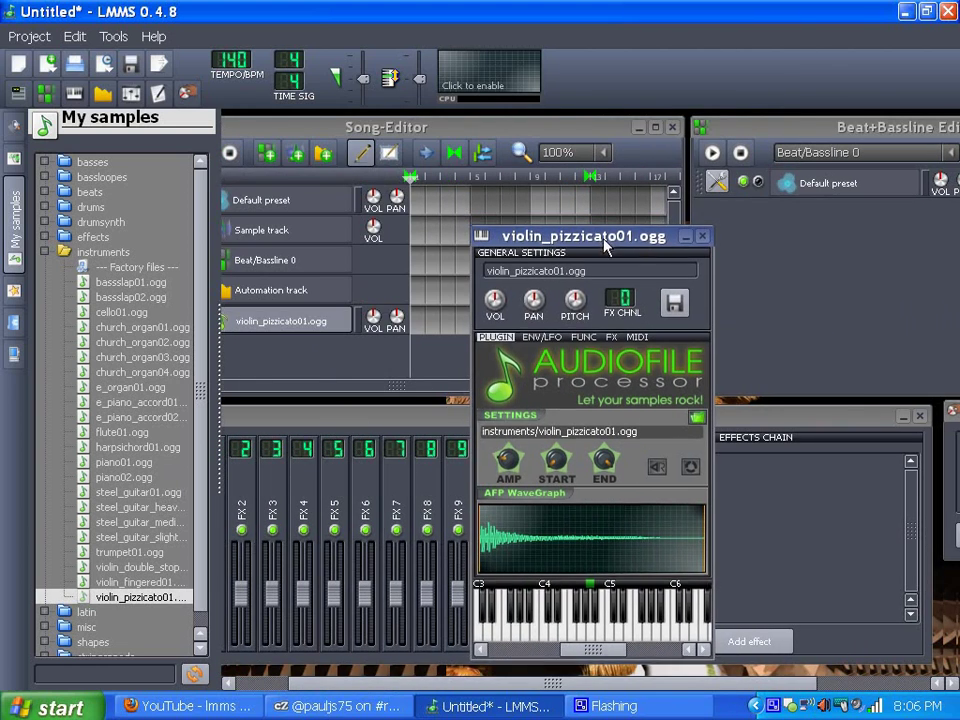
drag(628, 250, 614, 452)
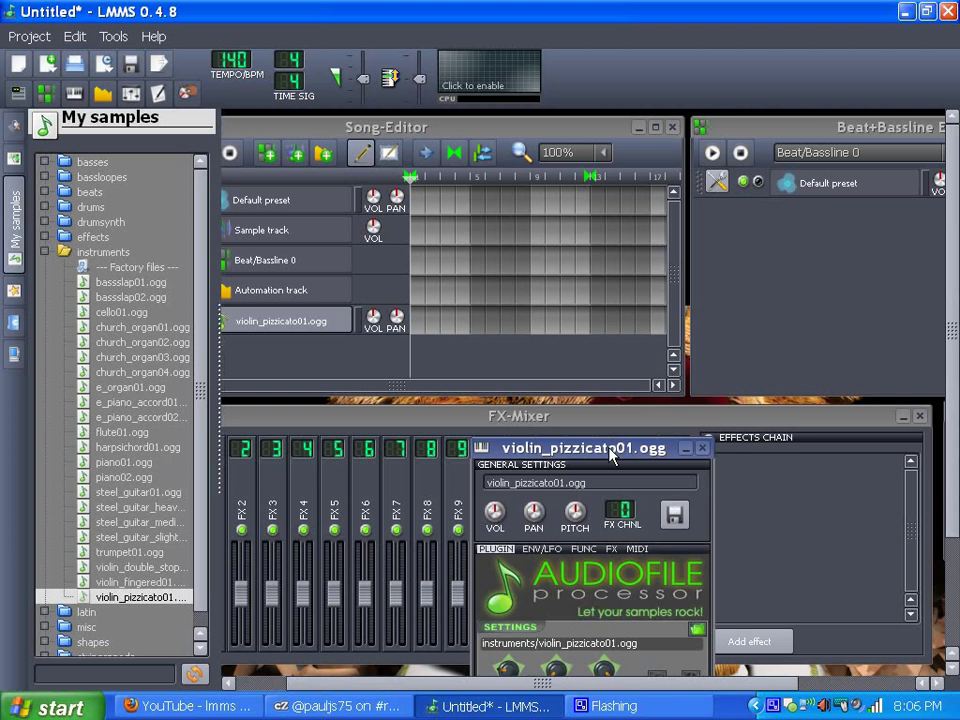
drag(612, 455, 660, 50)
scroll(941, 214, up, 3)
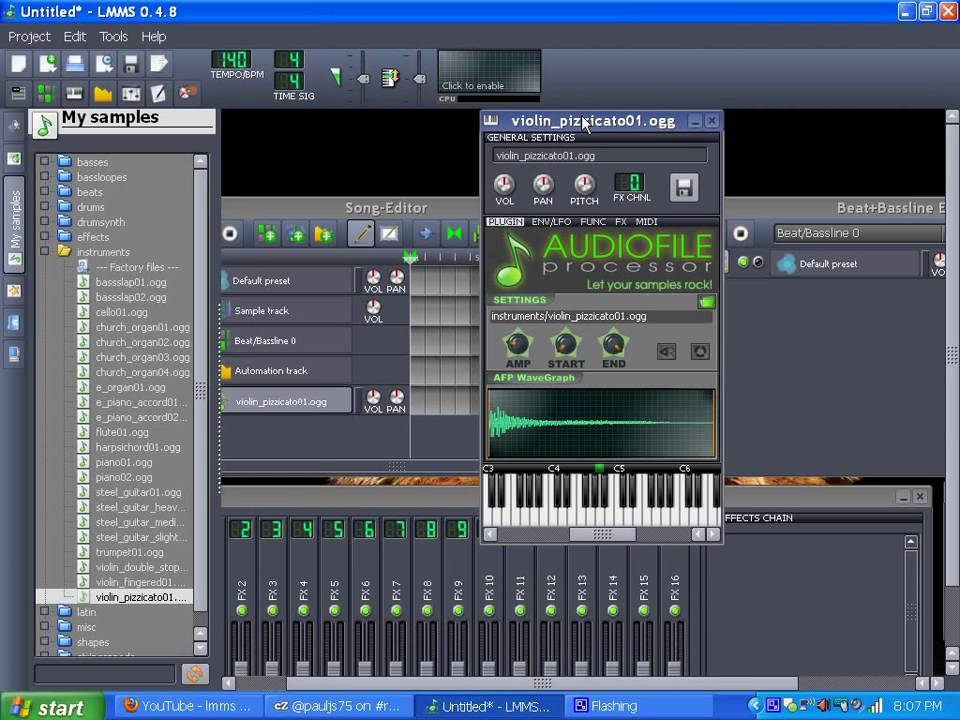
drag(585, 122, 778, 158)
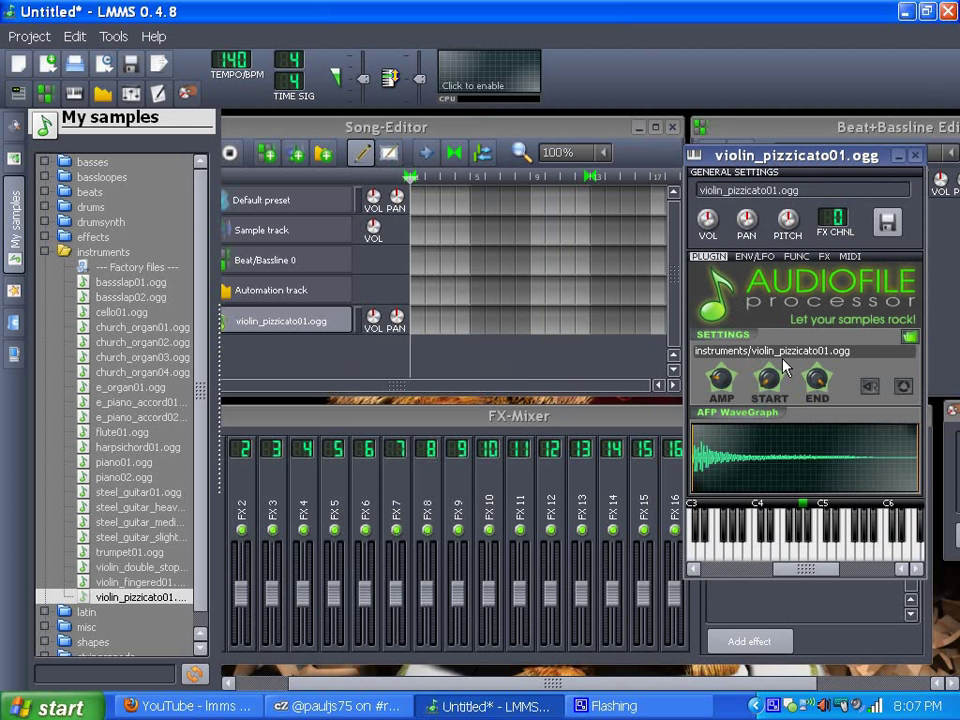
mouse_move(747, 157)
mouse_down()
mouse_move(750, 148)
mouse_move(758, 166)
mouse_up()
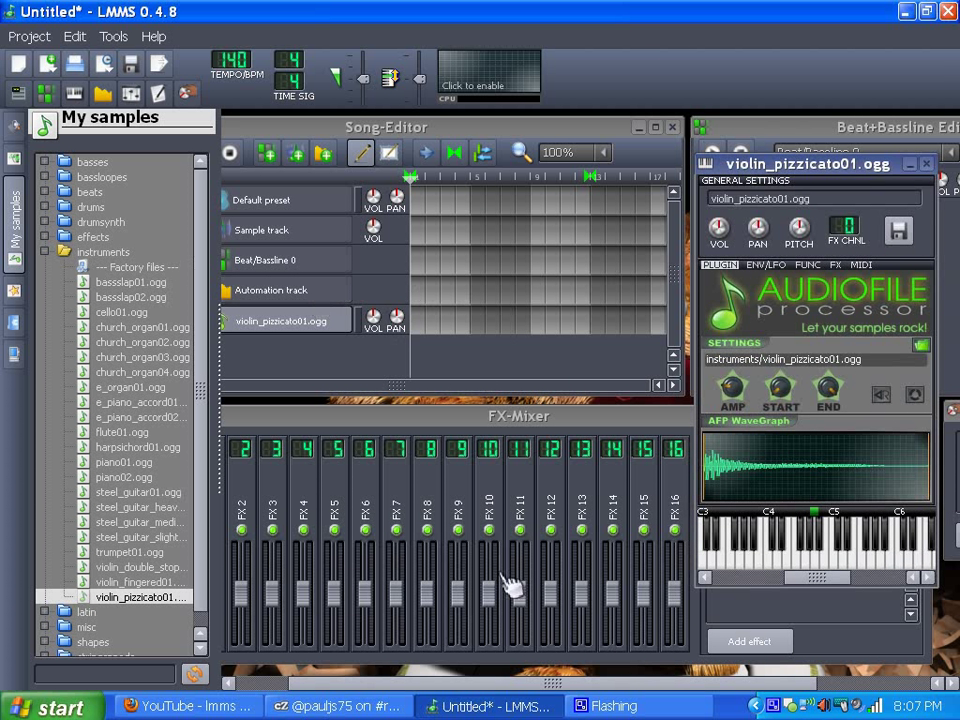
Assign the violin_pizzicato01.ogg instrument to FX channel 1 and move its sample end point slightly earlier
click(422, 683)
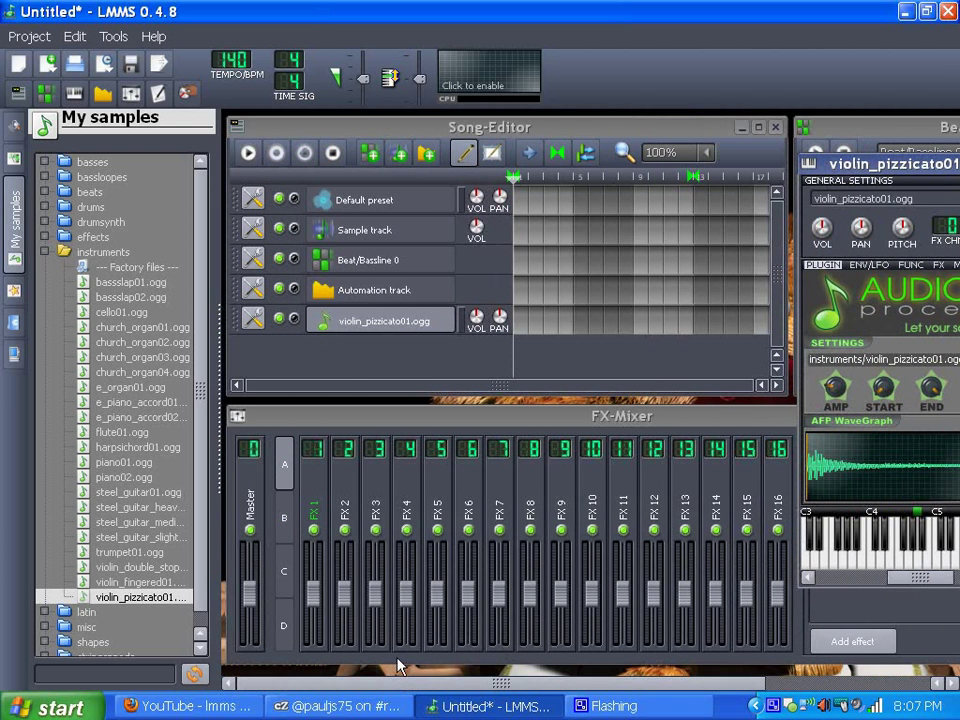
click(546, 688)
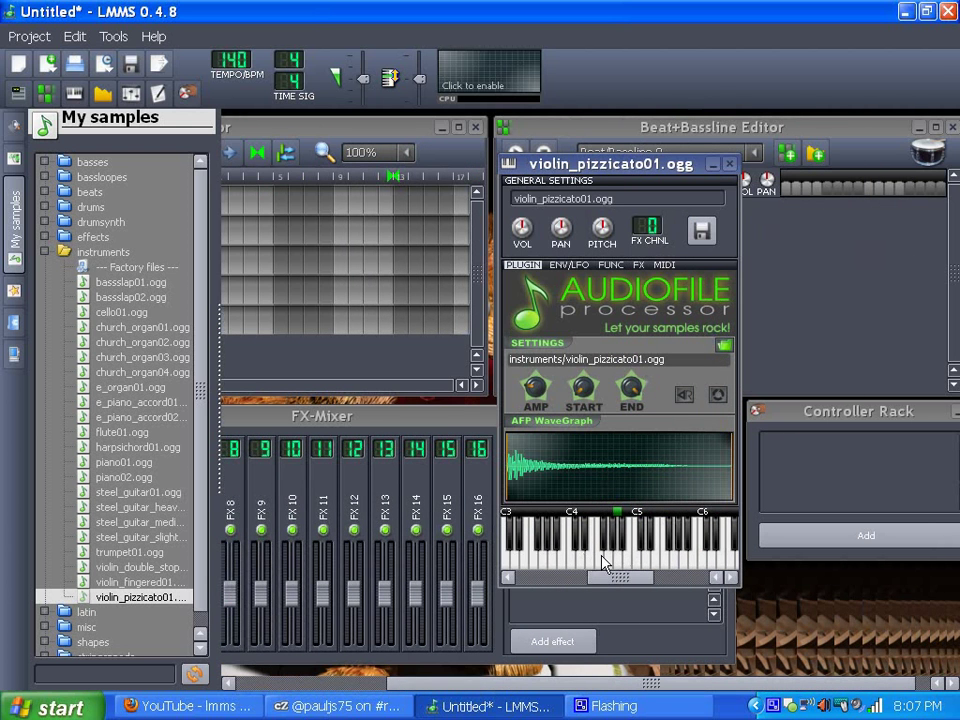
drag(638, 398, 615, 457)
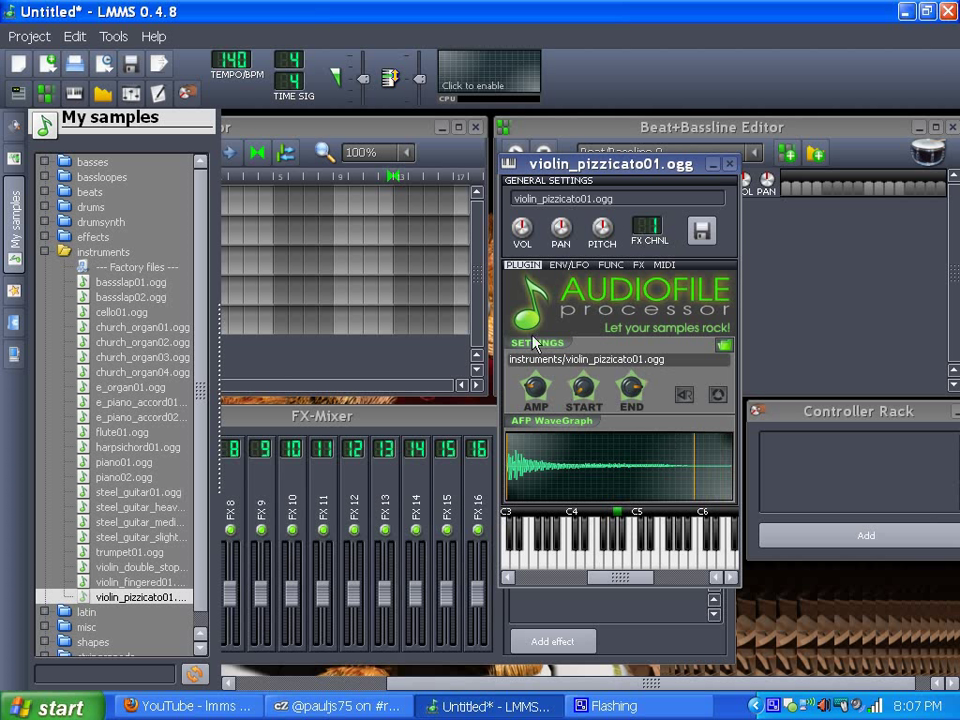
scroll(365, 520, left, 5)
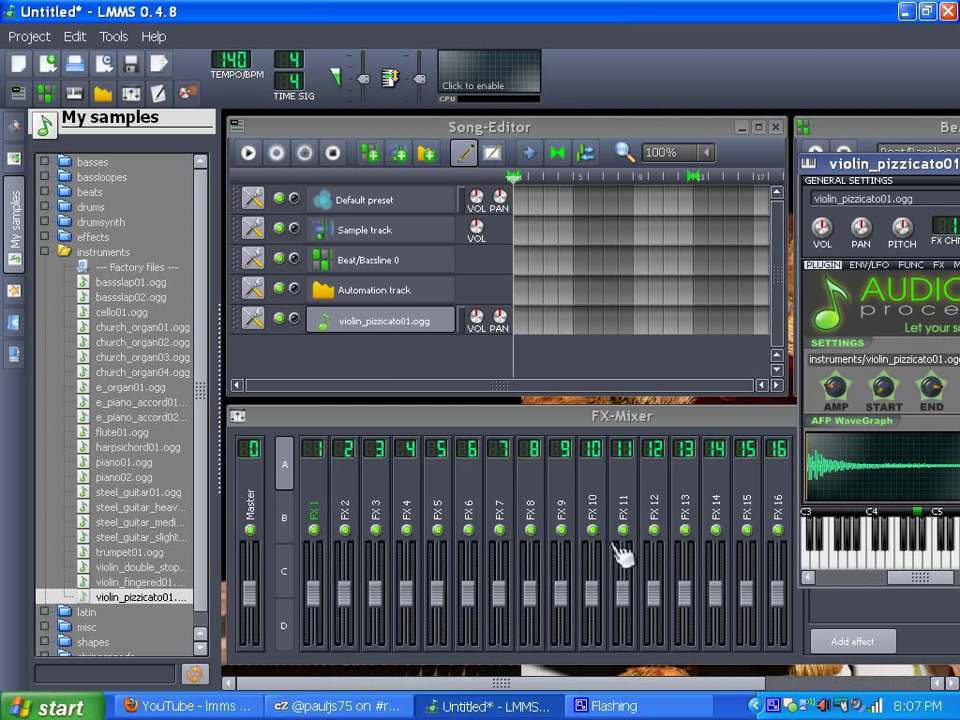
scroll(575, 685, right, 3)
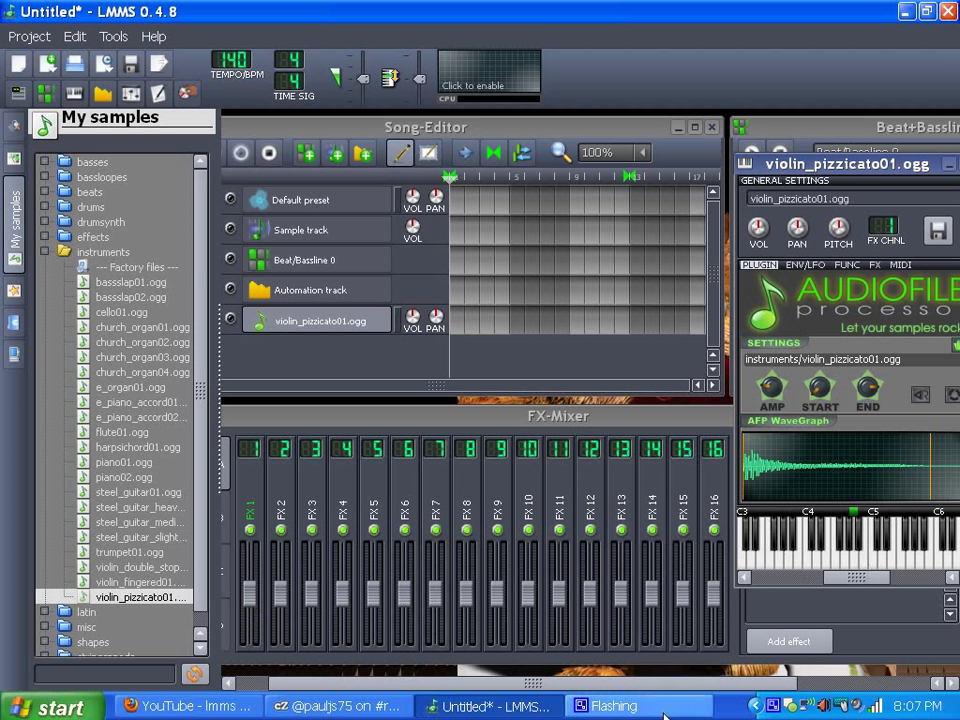
scroll(478, 517, right, 4)
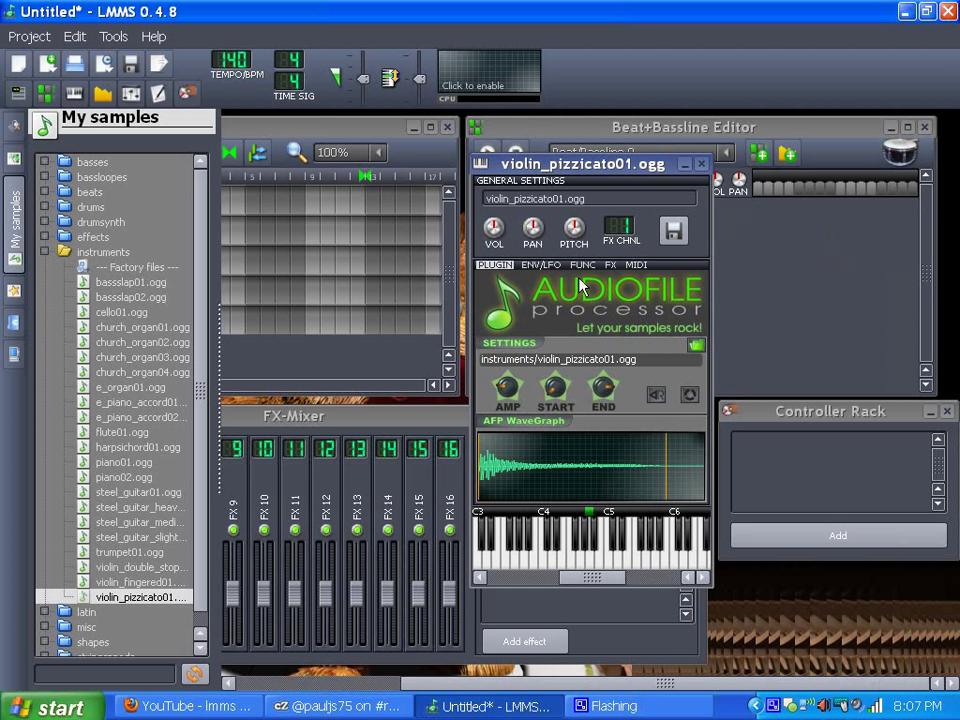
Enable the violin instrument's arpeggio with the Major chord and a range of 3 octaves, and test it with a note
click(581, 265)
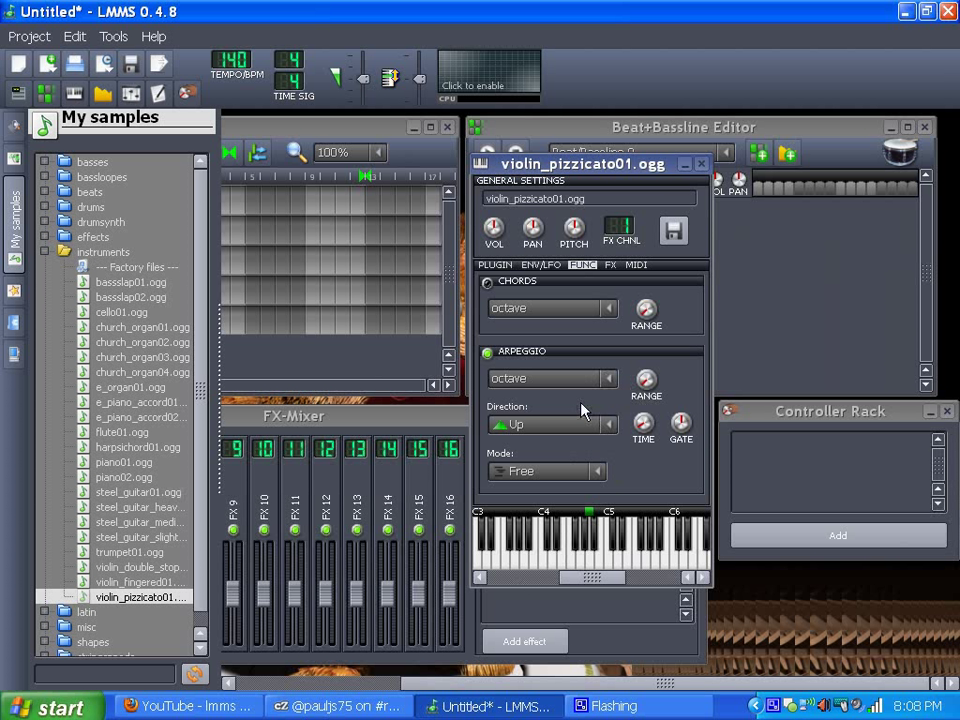
click(487, 353)
click(605, 377)
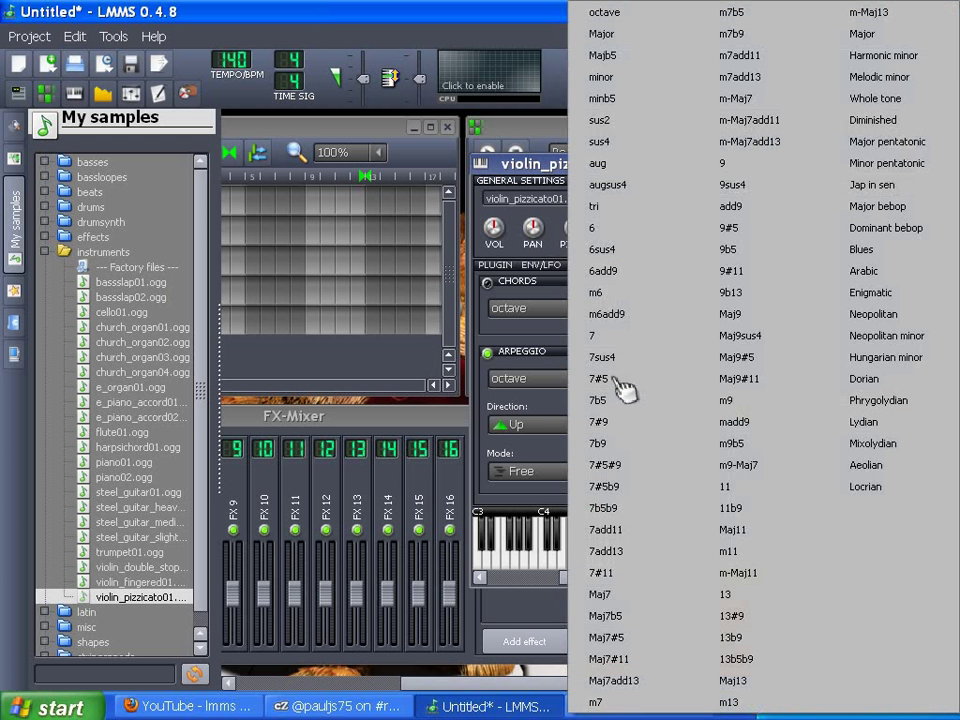
click(600, 34)
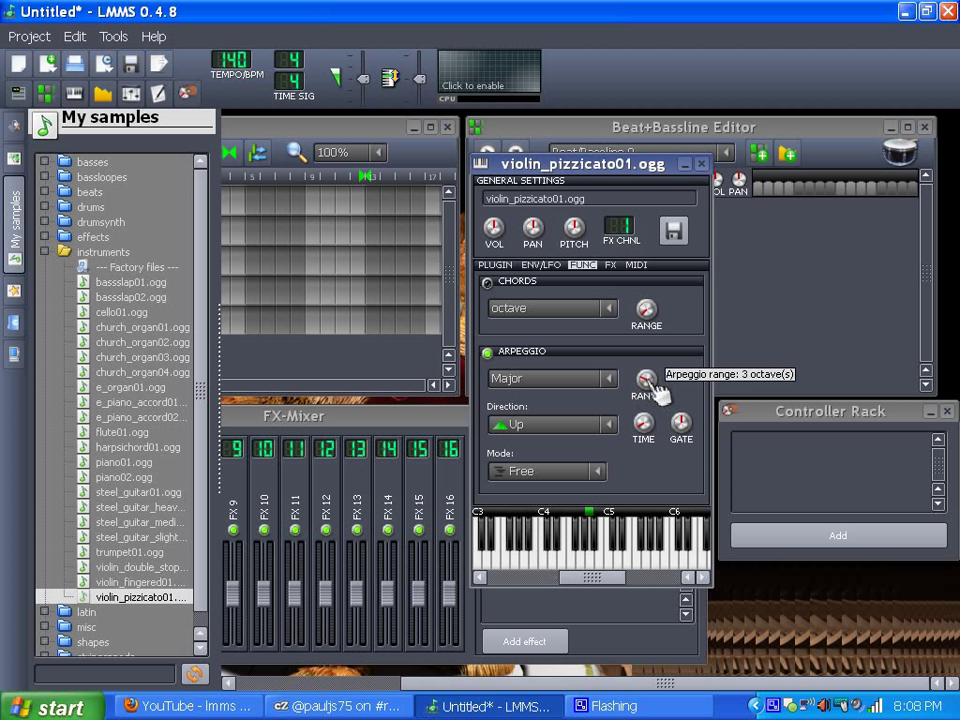
click(541, 563)
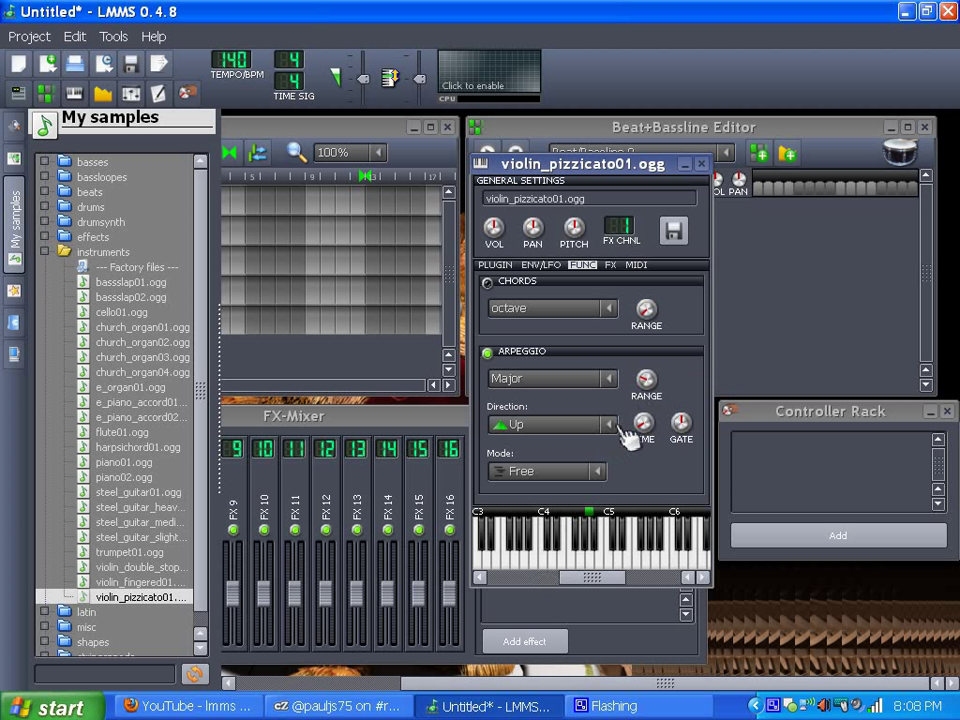
Set the arpeggio direction to Up and down and test it with a note
click(610, 425)
click(548, 508)
click(541, 568)
Create a pattern in the first bar of the violin_pizzicato01.ogg track and open it in the Piano-Roll
drag(508, 686, 450, 681)
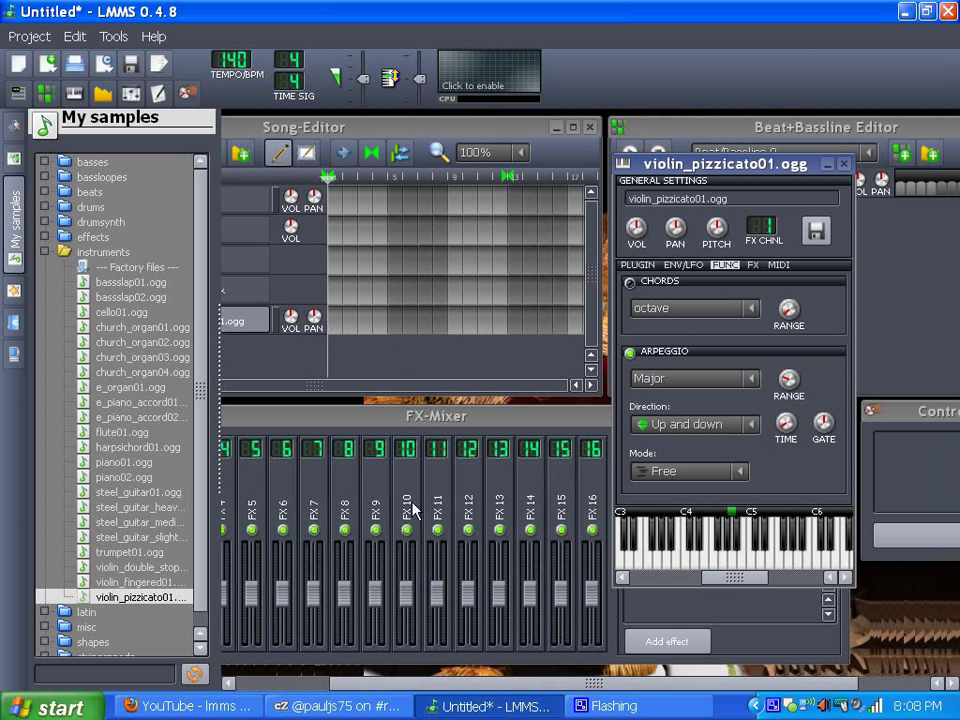
drag(470, 684, 386, 684)
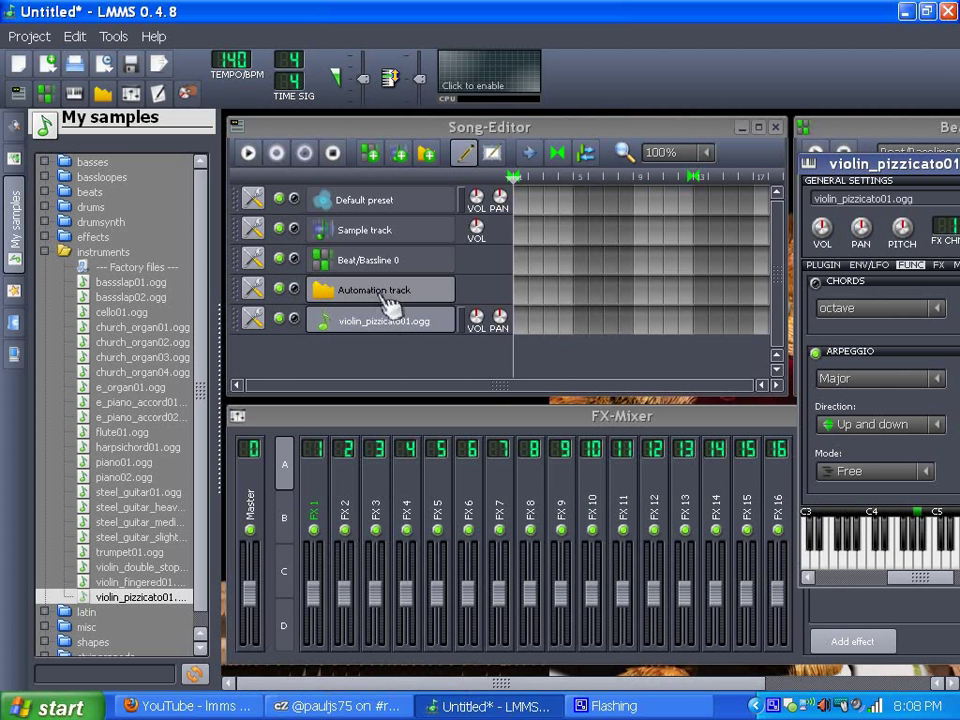
click(521, 330)
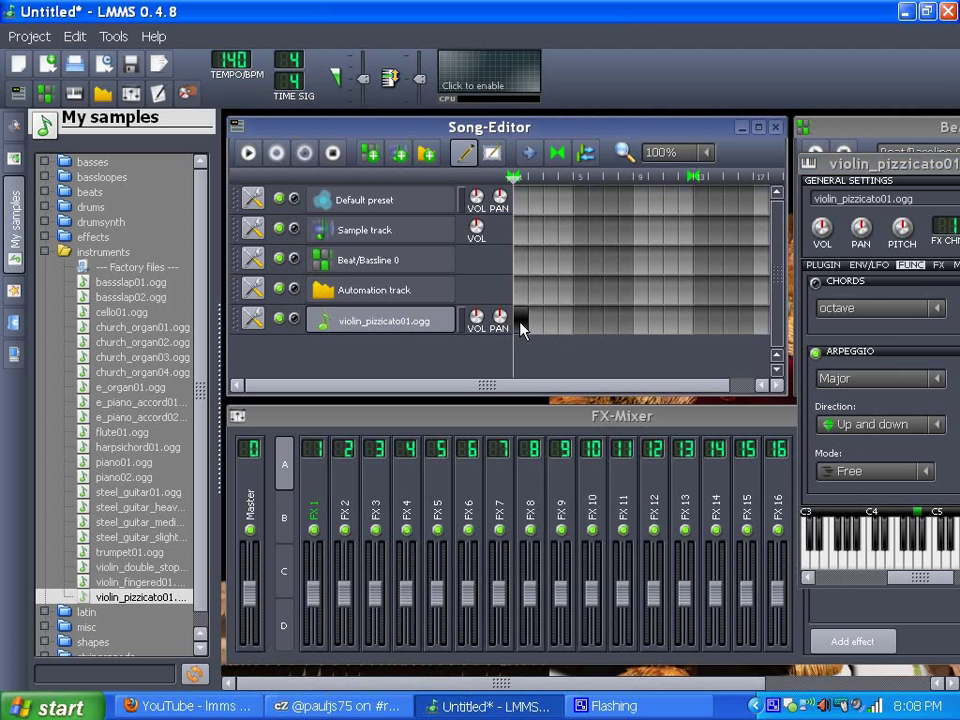
double_click(524, 324)
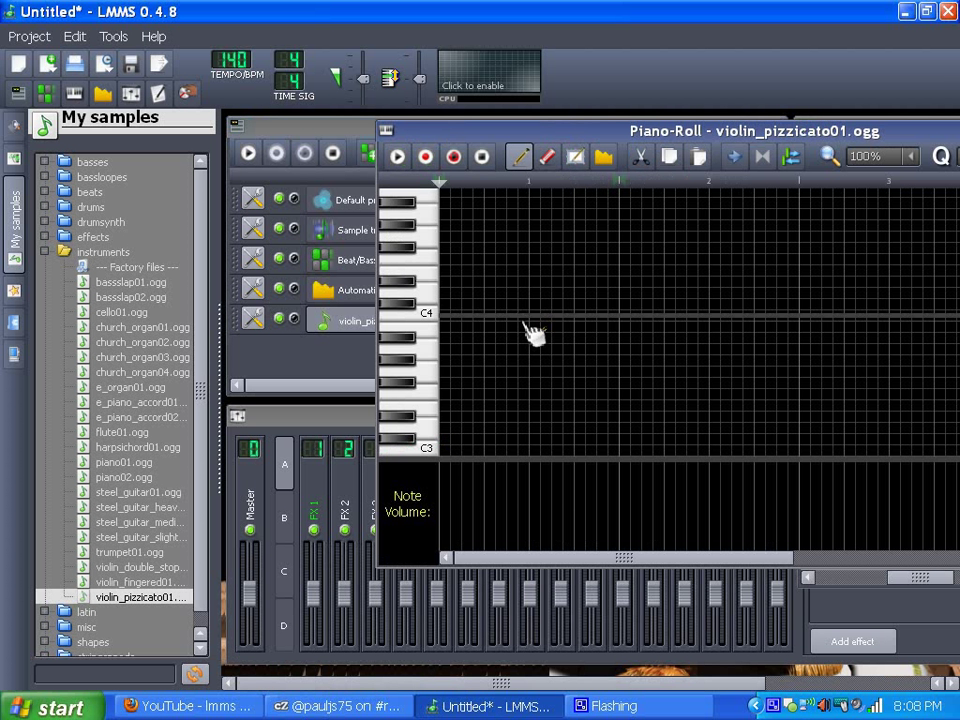
Draw a C4 note in the Piano-Roll that fills the whole first bar
click(428, 322)
click(447, 318)
drag(481, 315, 617, 316)
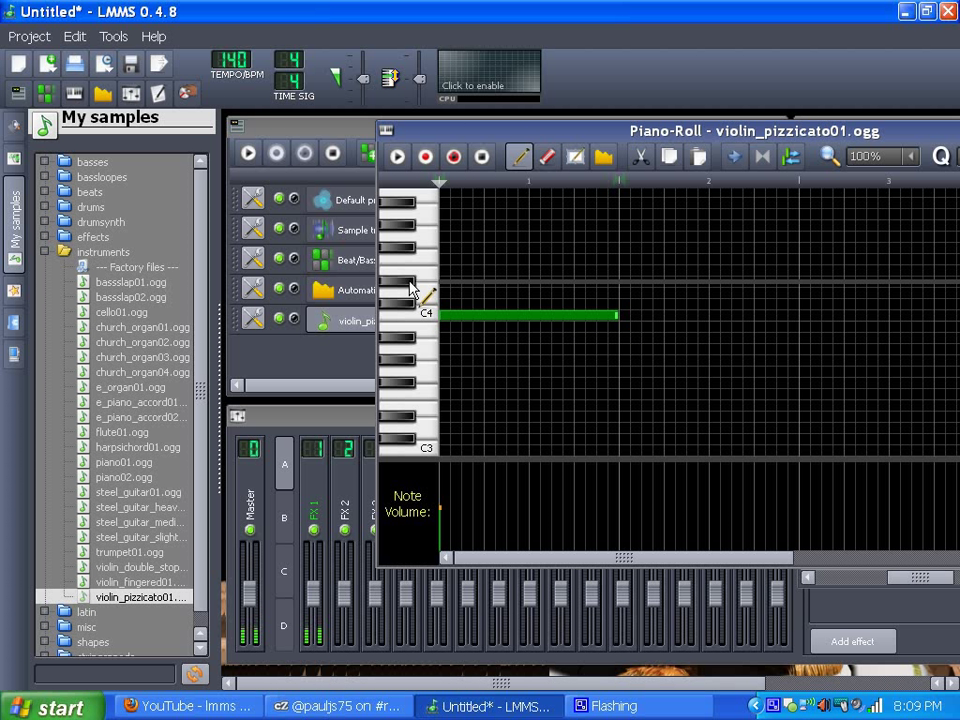
Add a one-bar note in bar 2 and lower it to A#3
click(623, 282)
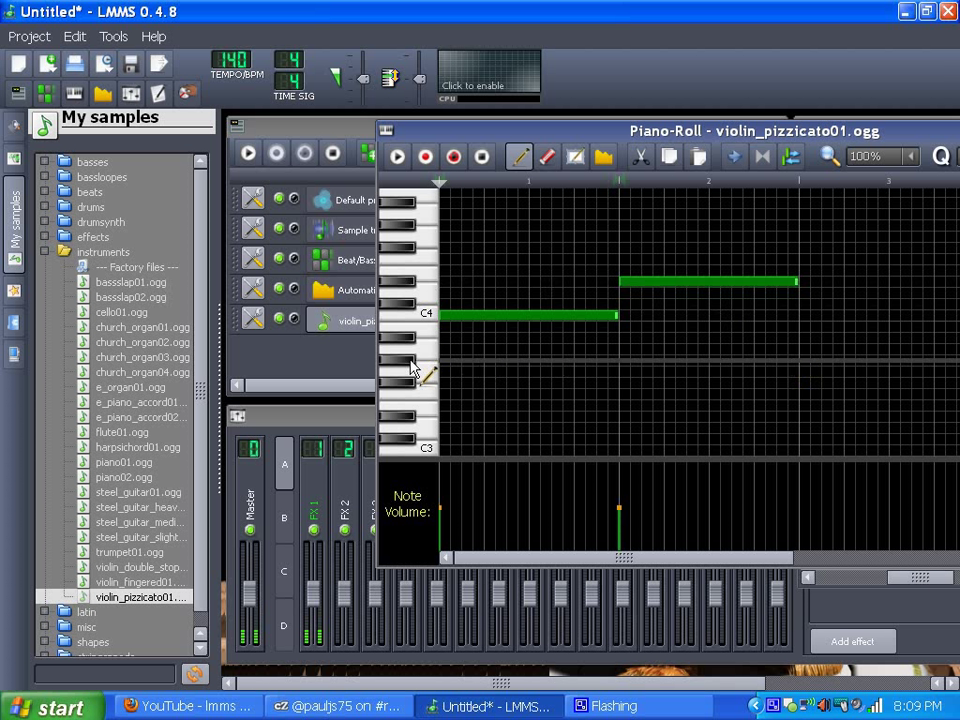
drag(643, 283, 662, 372)
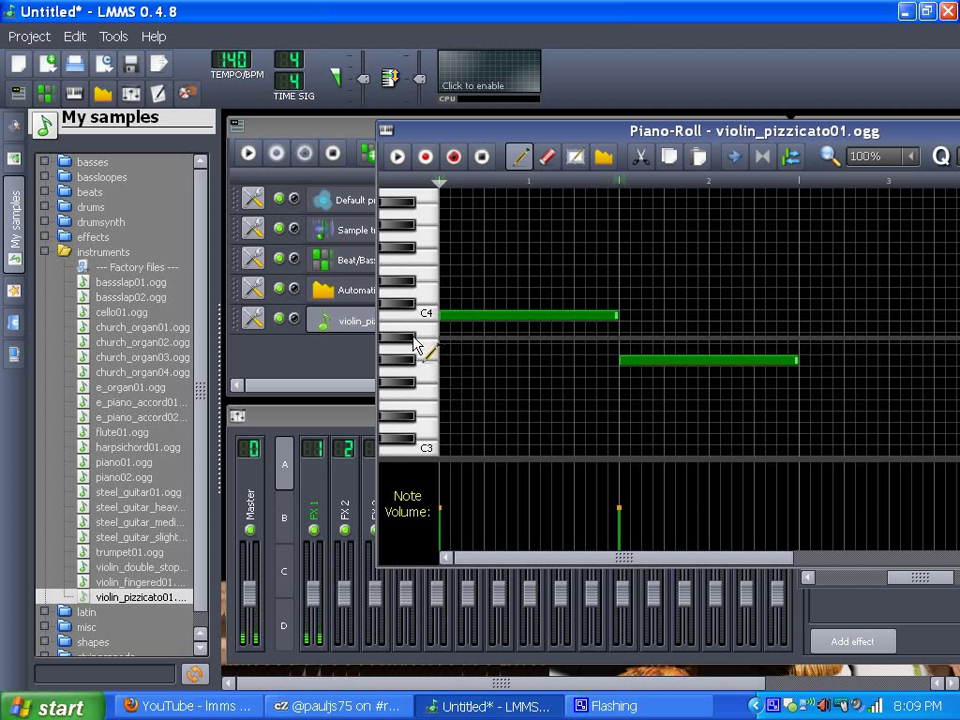
drag(639, 358, 644, 344)
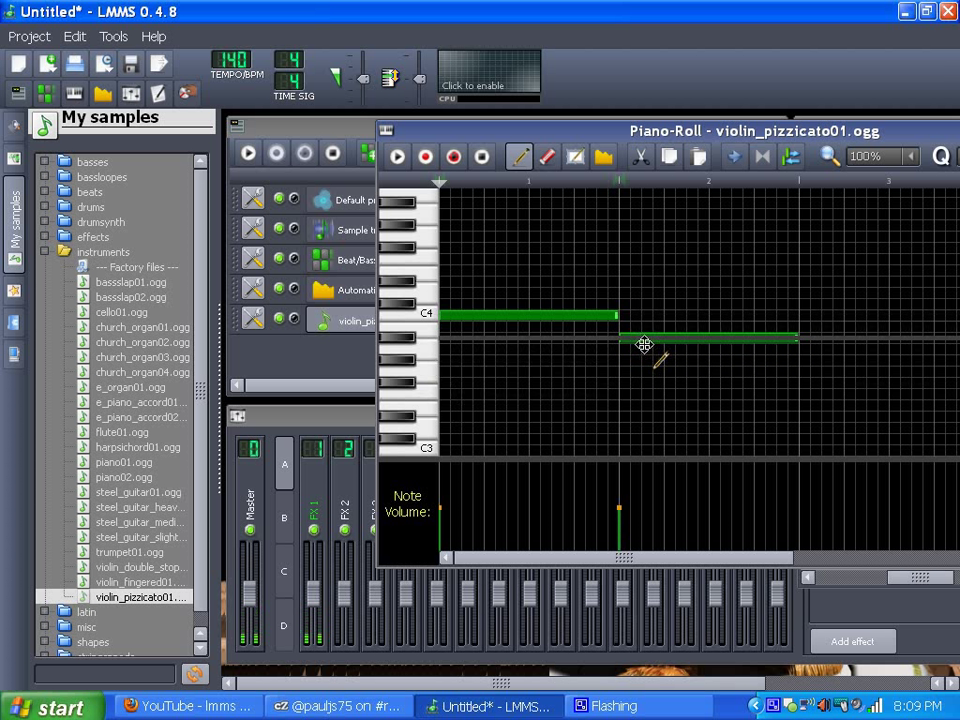
Add one-bar notes at F3 in bar 3 and C4 in bar 4, and play the pattern
click(813, 396)
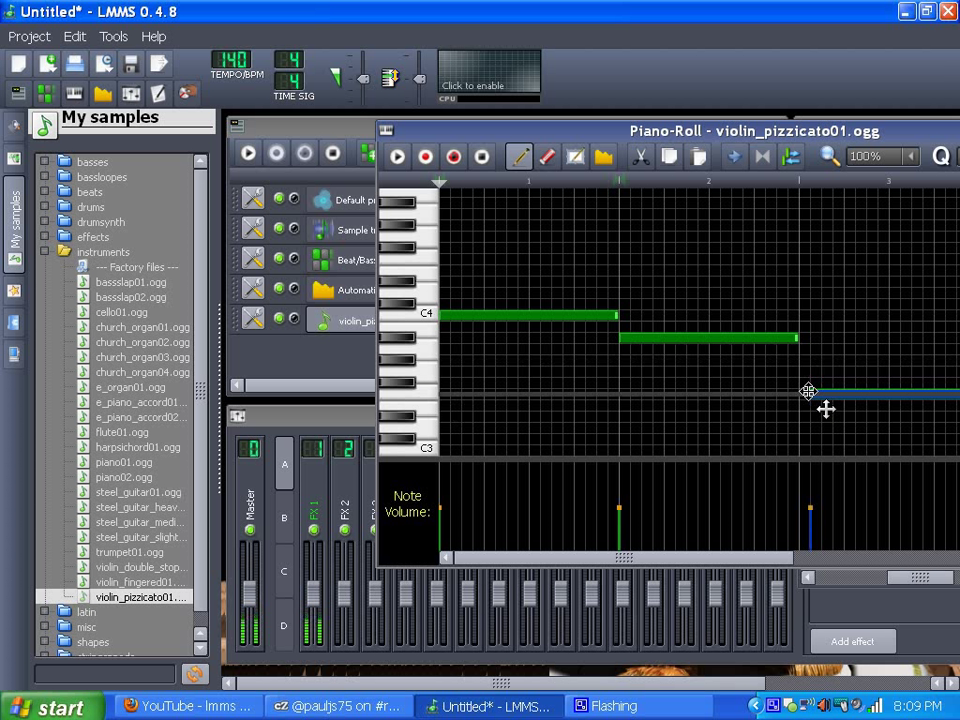
scroll(765, 343, right, 5)
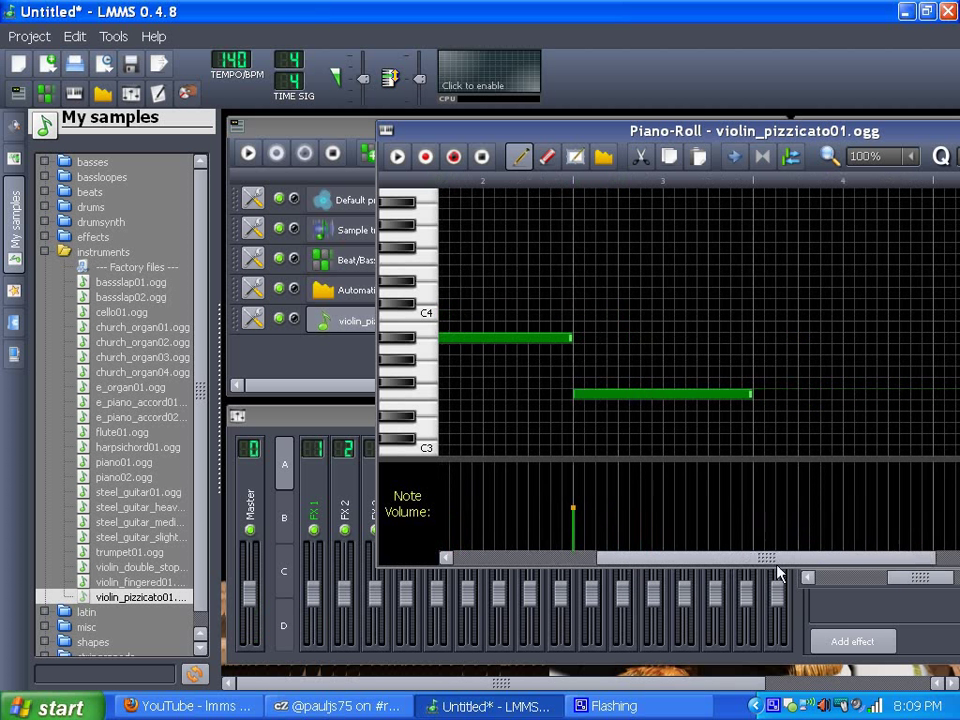
click(778, 318)
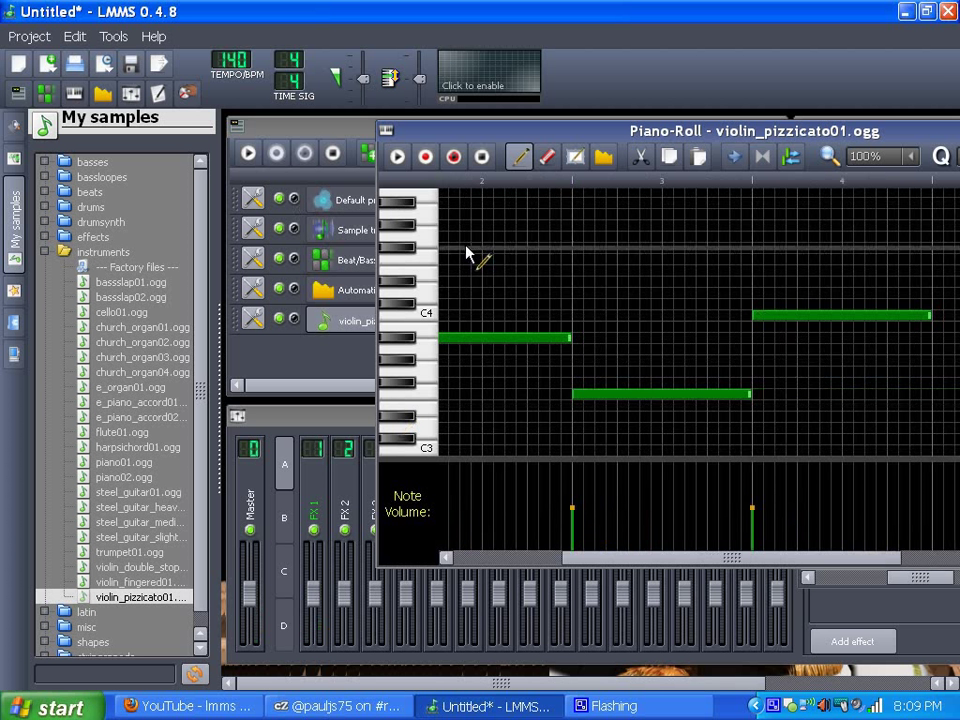
click(398, 160)
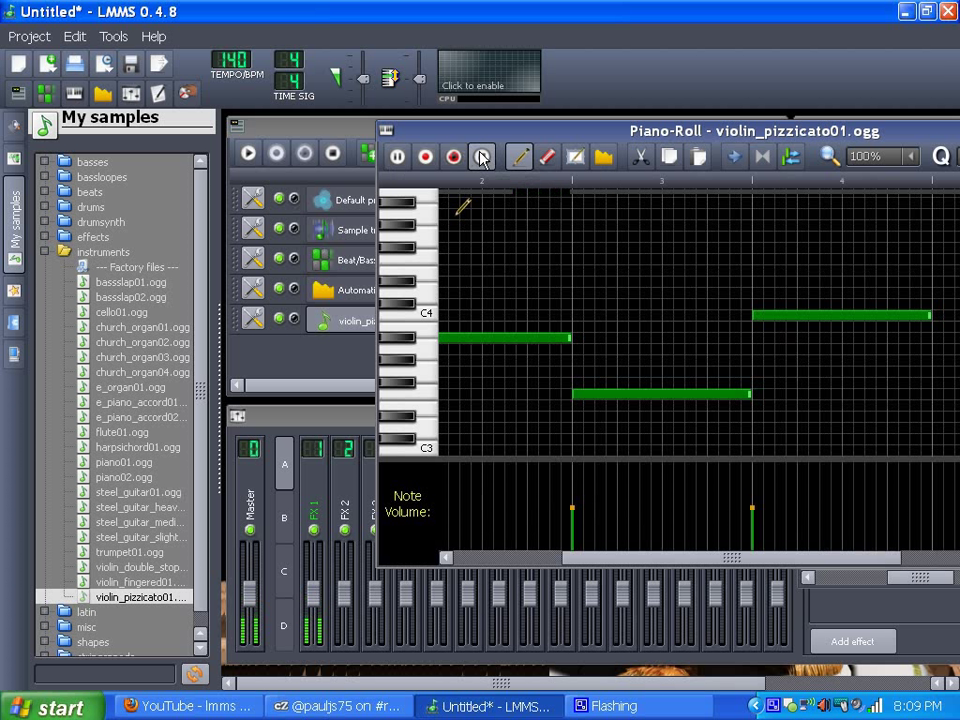
Close the Piano-Roll and the violin_pizzicato01.ogg instrument window to uncover the Song-Editor
drag(925, 127, 771, 175)
click(851, 180)
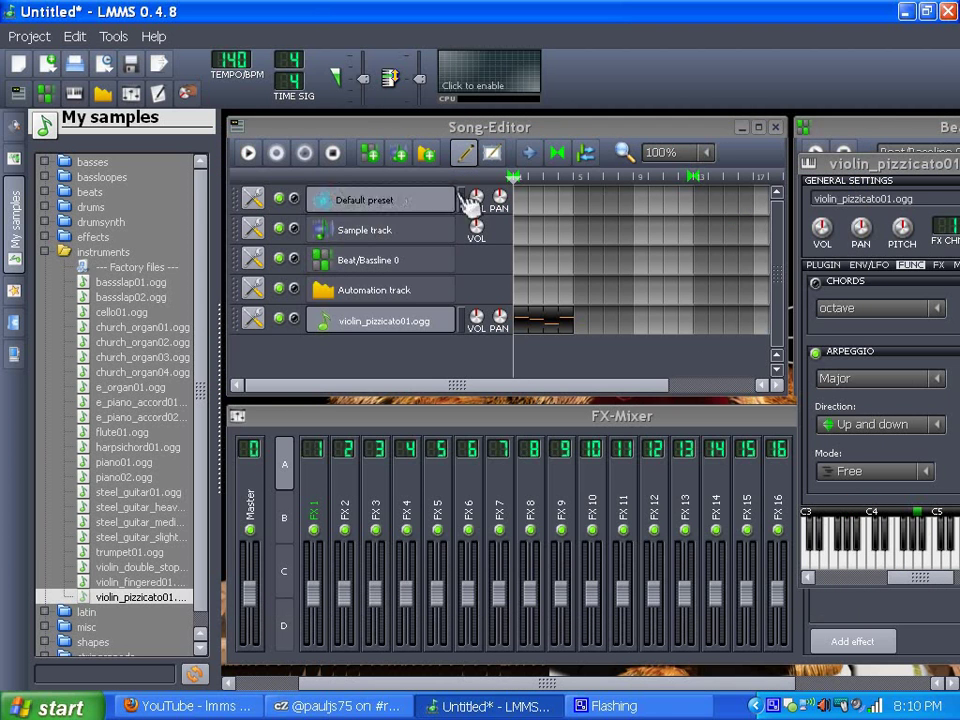
drag(666, 190, 462, 212)
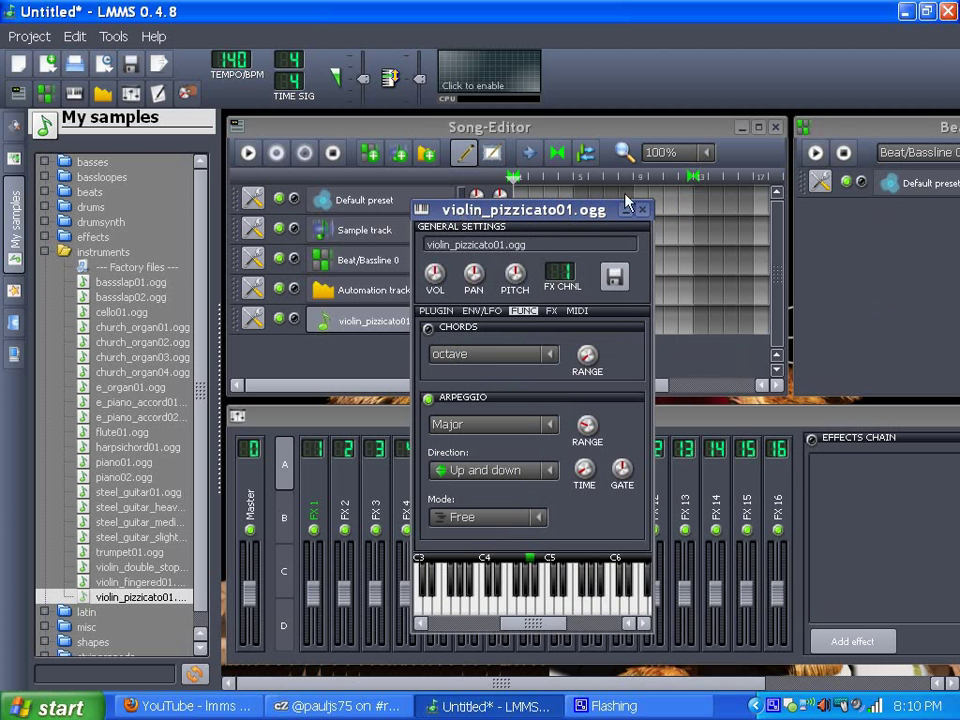
click(643, 212)
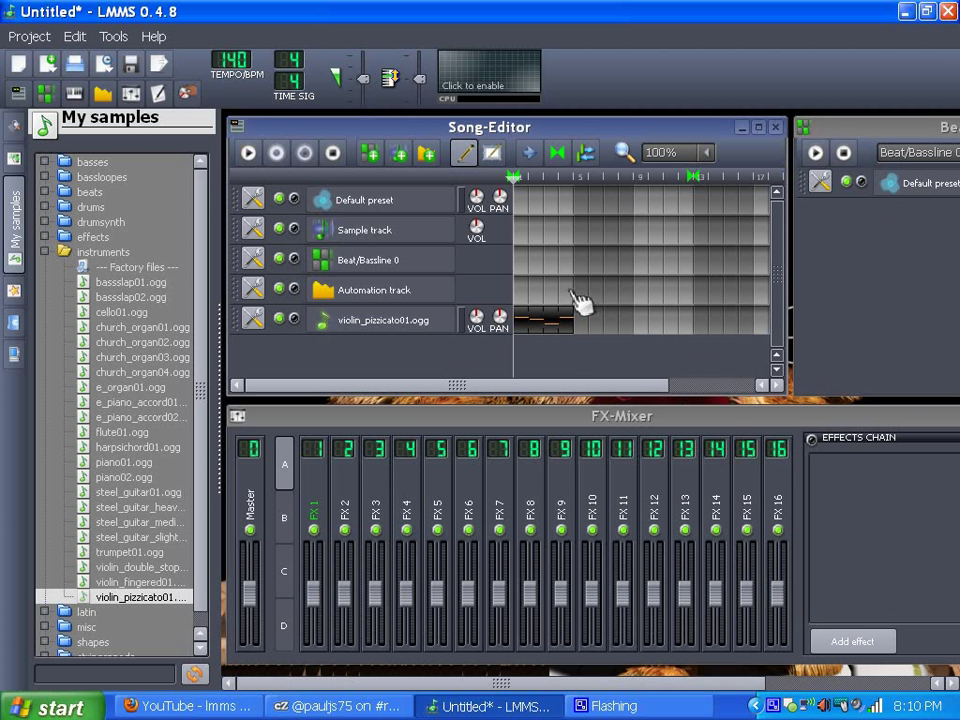
Bring the Beat+Bassline Editor into view and preview the bass drum samples in the drums folder of My samples
drag(500, 683, 665, 683)
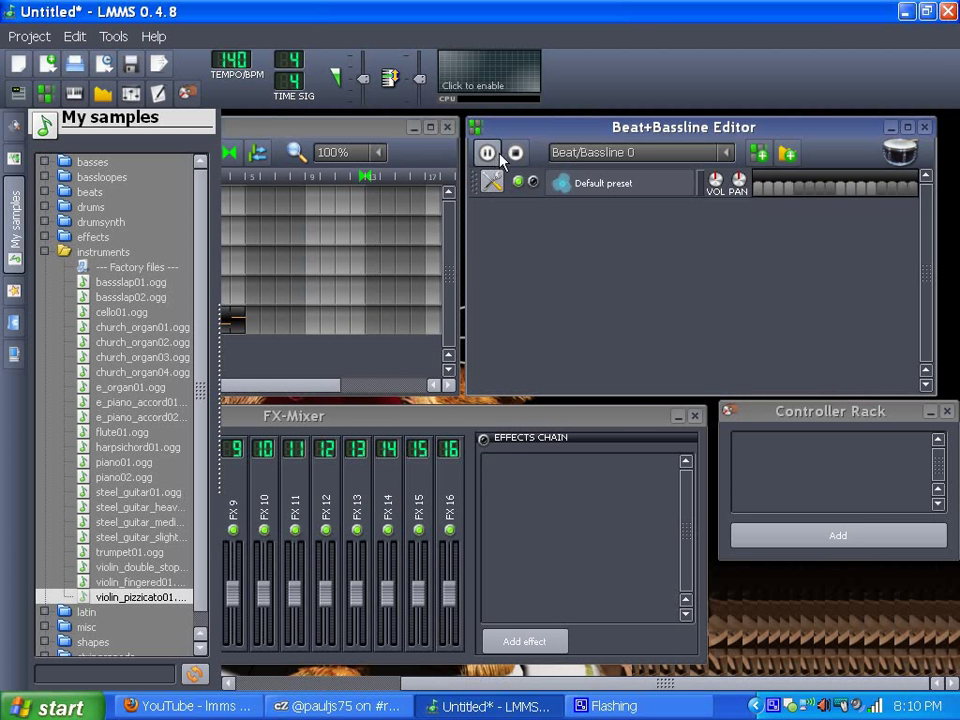
click(43, 252)
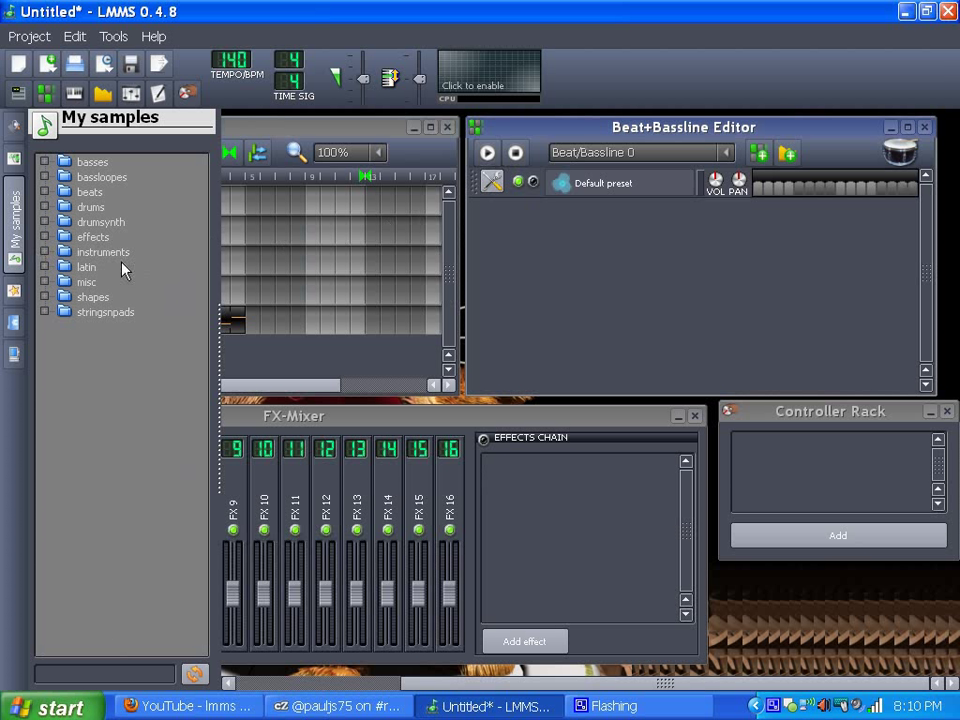
click(43, 207)
click(97, 313)
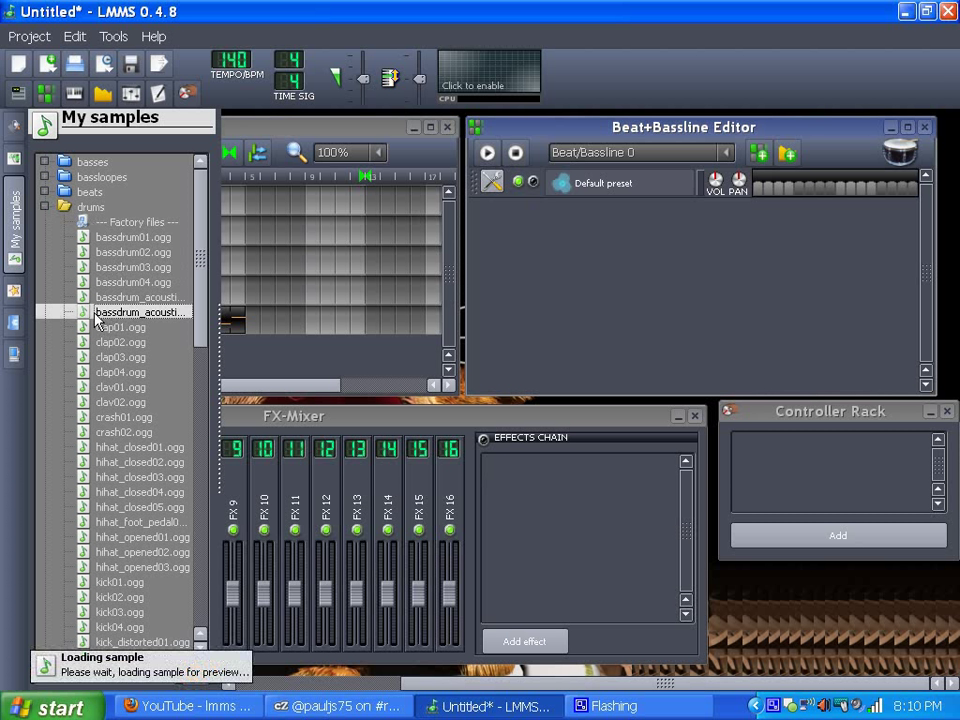
click(97, 298)
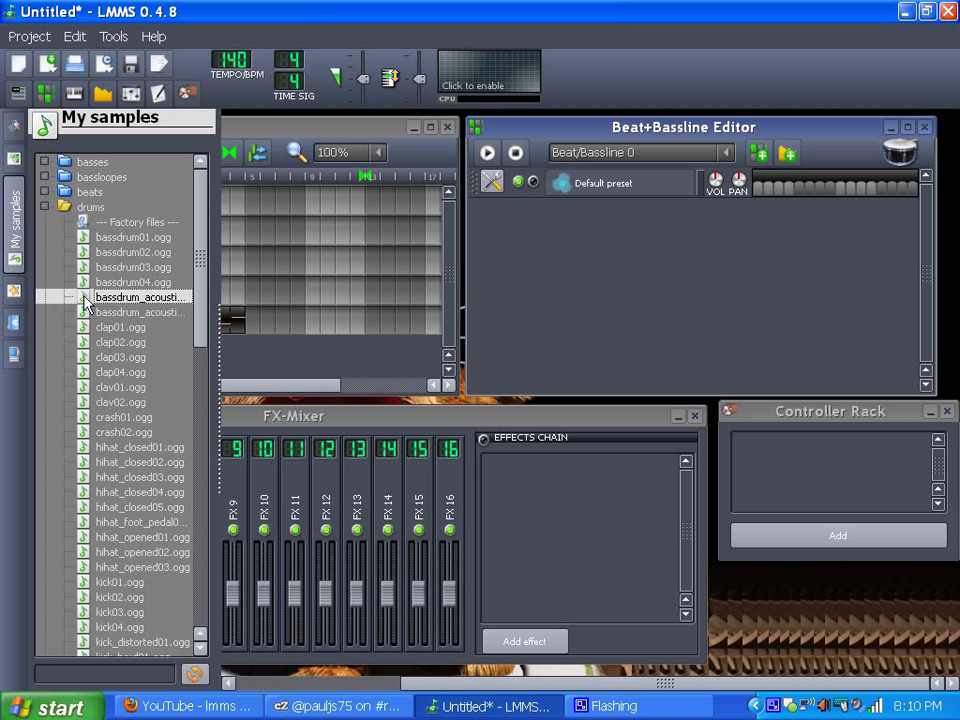
click(107, 284)
click(88, 298)
click(92, 268)
click(93, 254)
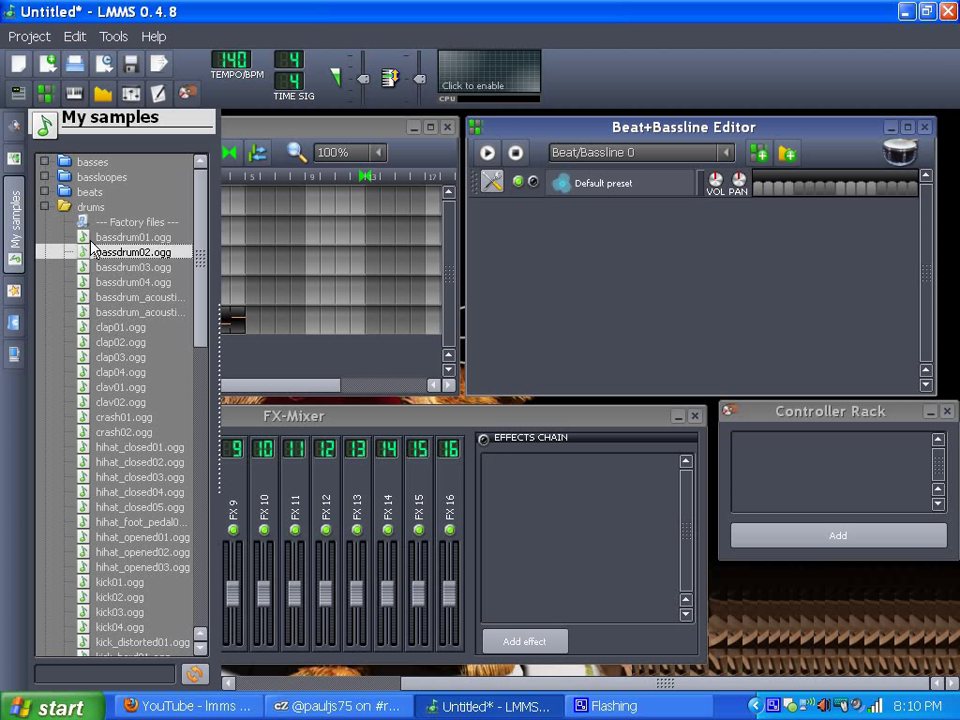
click(100, 298)
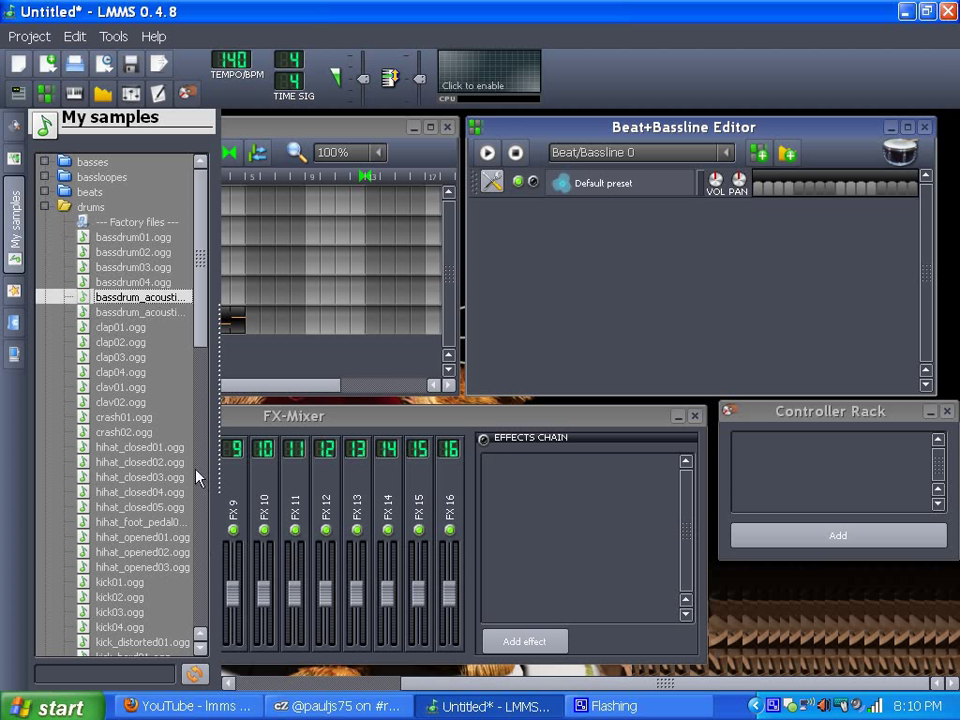
Add bassdrum04.ogg and hihat_closed01.ogg from the drums samples as tracks in the Beat+Bassline Editor
click(87, 284)
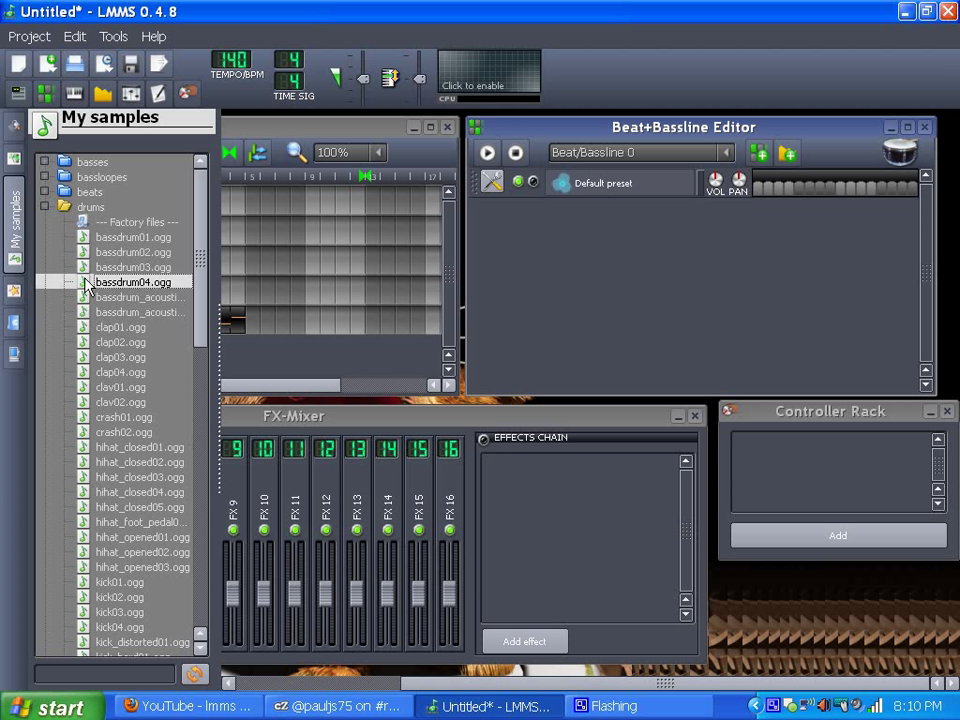
drag(88, 290, 556, 250)
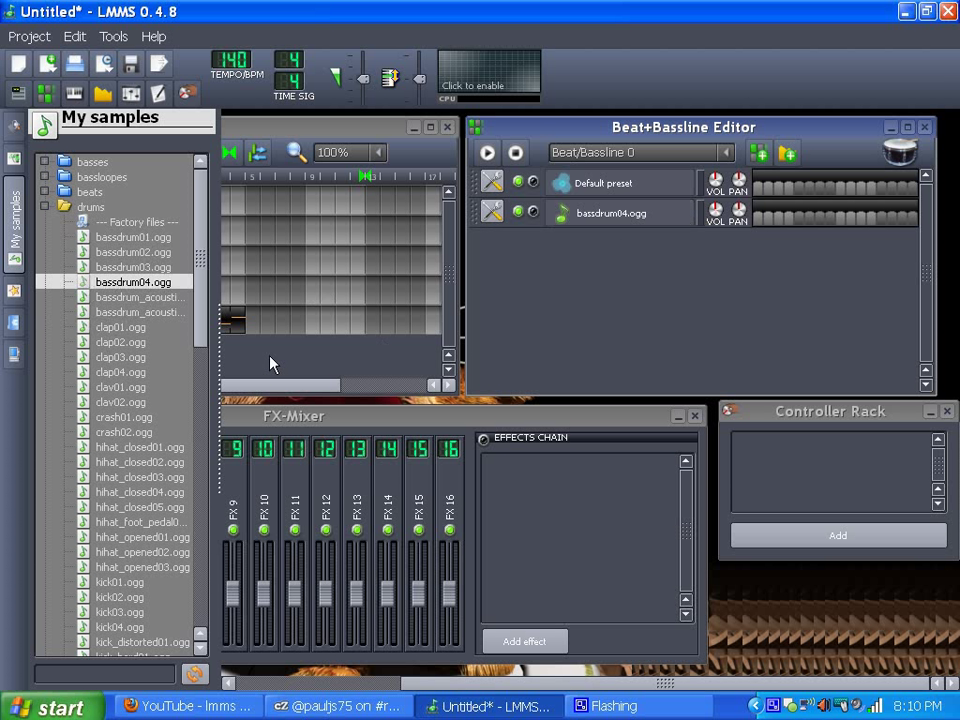
click(116, 452)
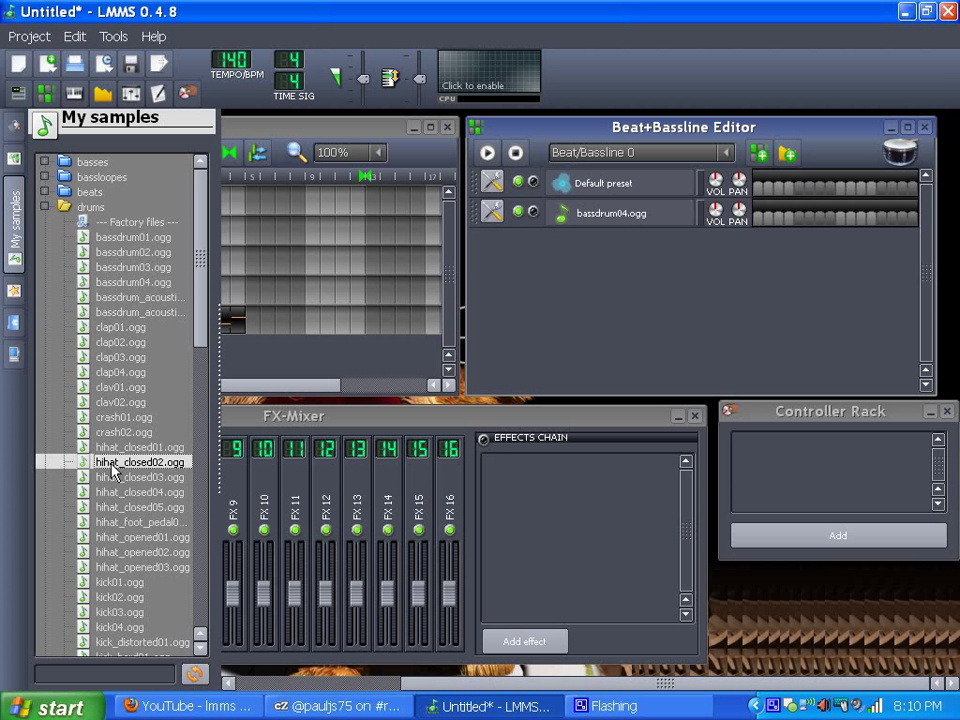
drag(80, 452, 560, 278)
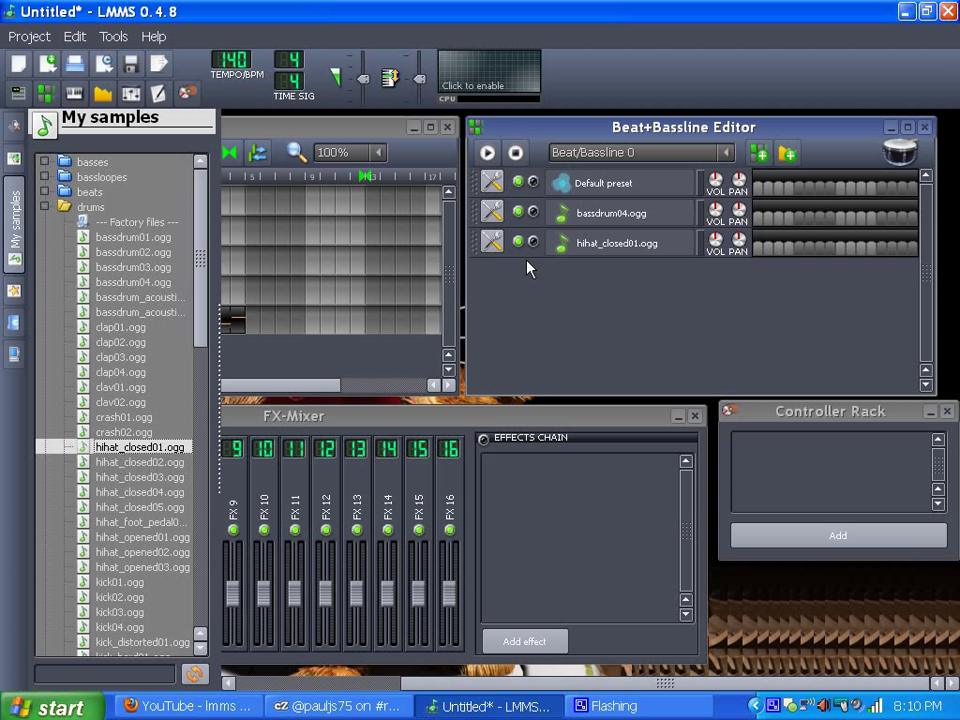
Enable steps 1, 5, 9, 11 and 13 of the bassdrum04.ogg track and step 5 of the hihat_closed01.ogg track
click(759, 218)
click(800, 218)
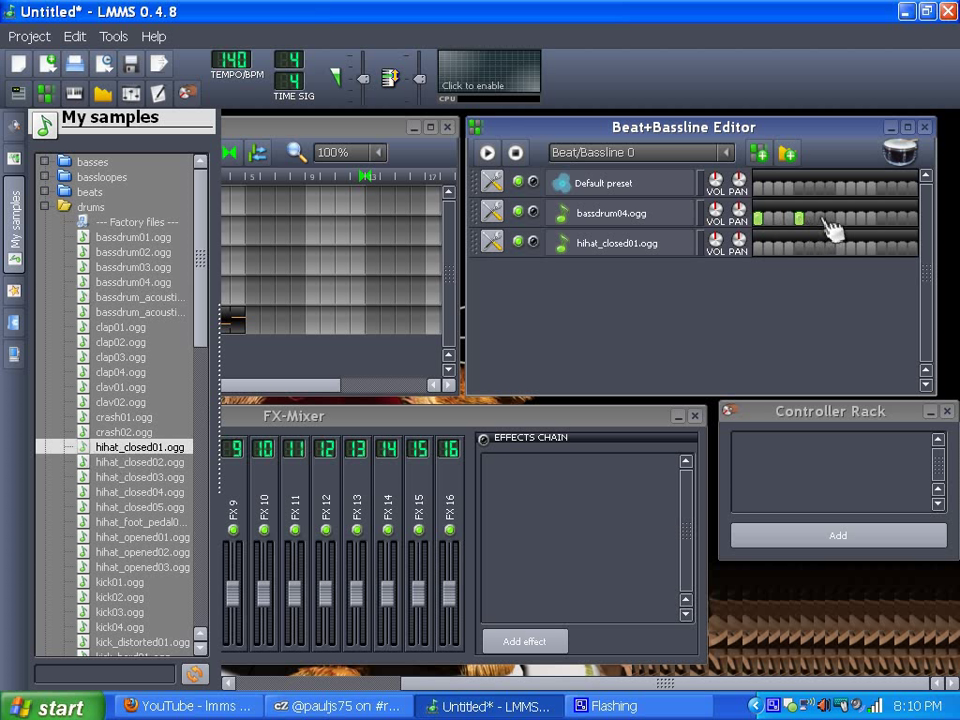
click(861, 218)
click(882, 218)
click(515, 152)
click(799, 246)
right_click(816, 222)
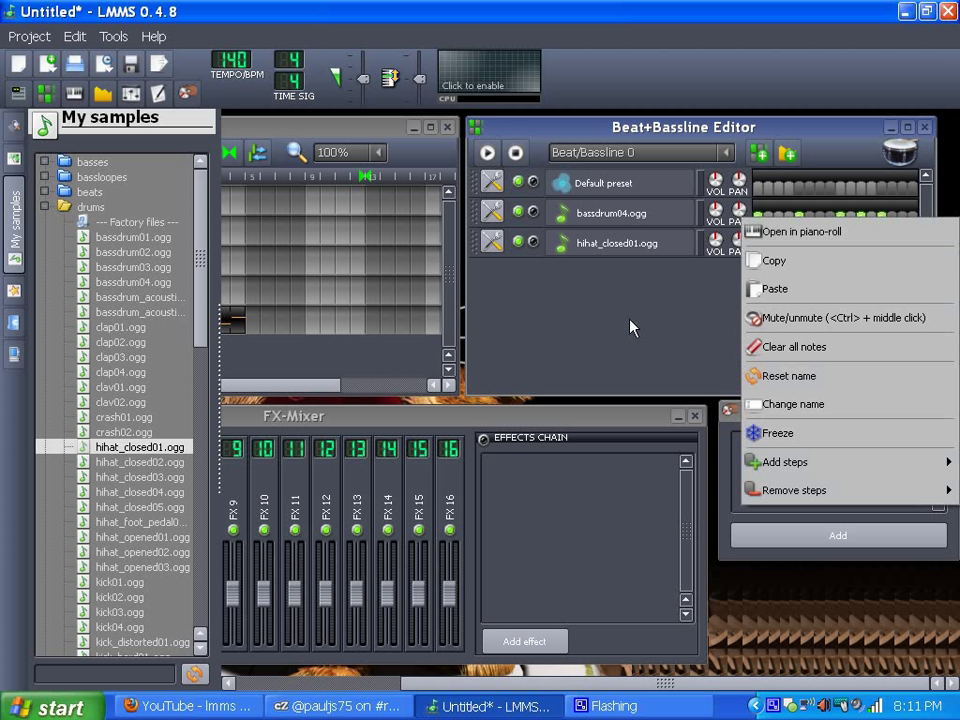
click(690, 379)
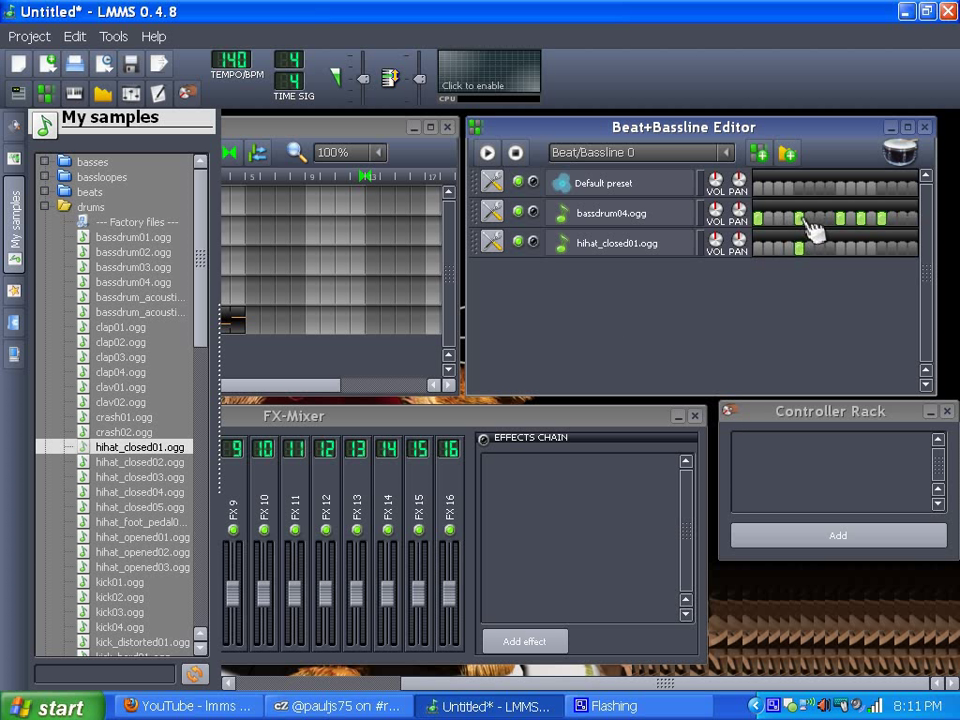
right_click(752, 220)
click(703, 219)
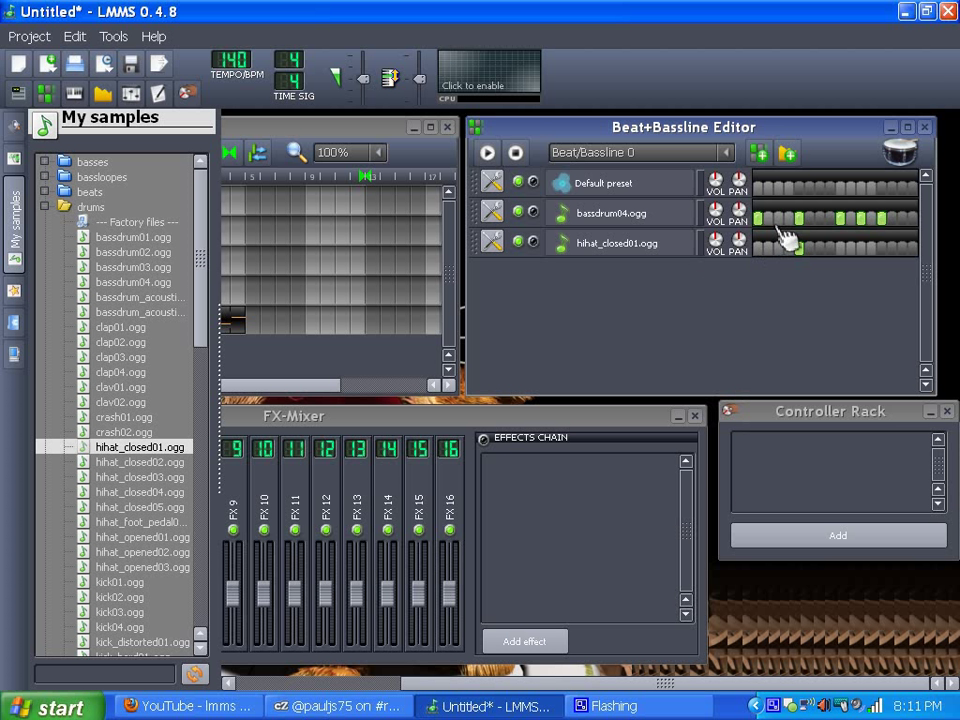
Turn off bass drum steps 5 and 13, enable hi-hat step 13, briefly play the beat, and return to the Song-Editor
click(849, 218)
click(884, 218)
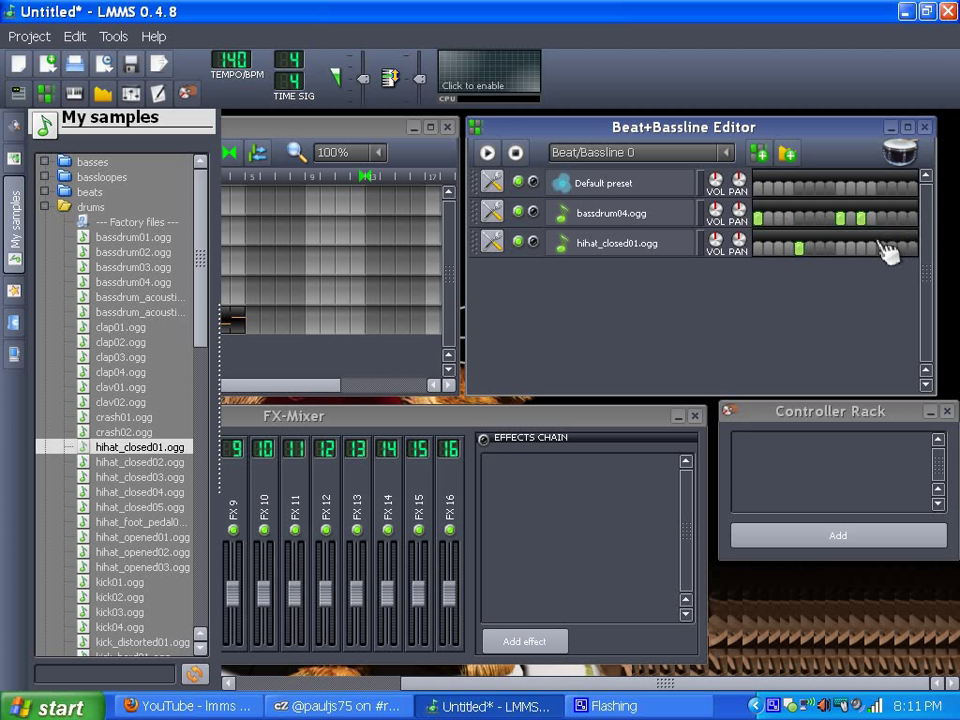
click(883, 248)
click(487, 153)
click(516, 153)
drag(527, 688, 355, 705)
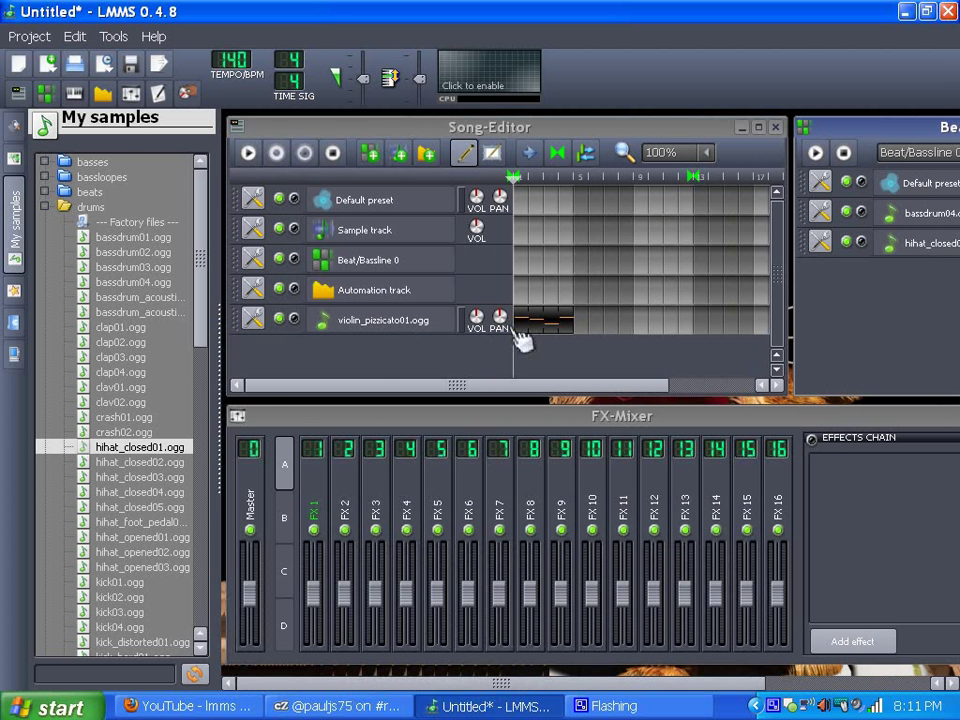
Place four one-bar Beat/Bassline 0 blocks in bars 5 to 8 of the Song-Editor
click(580, 261)
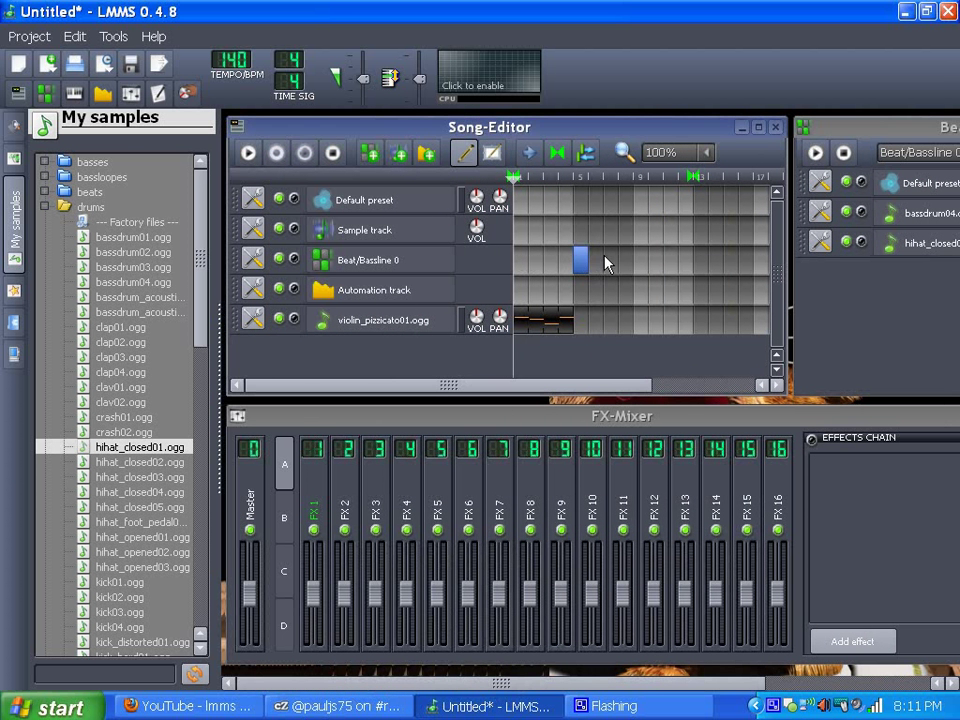
click(596, 261)
click(610, 262)
click(627, 264)
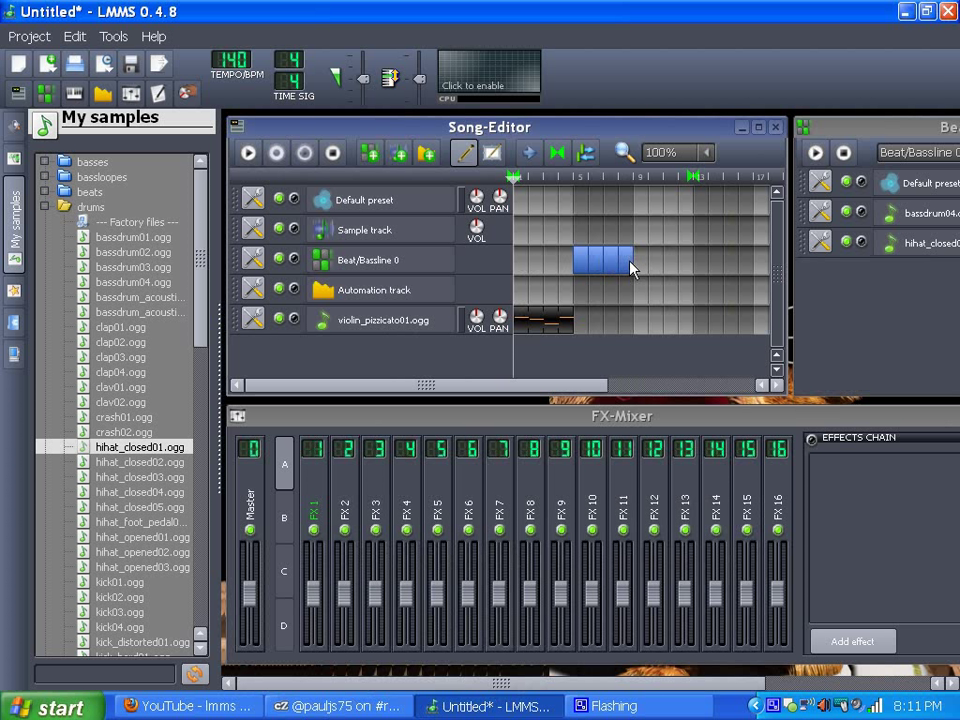
Copy the four-bar violin_pizzicato01.ogg pattern and paste it into the same track at bar 5
right_click(562, 326)
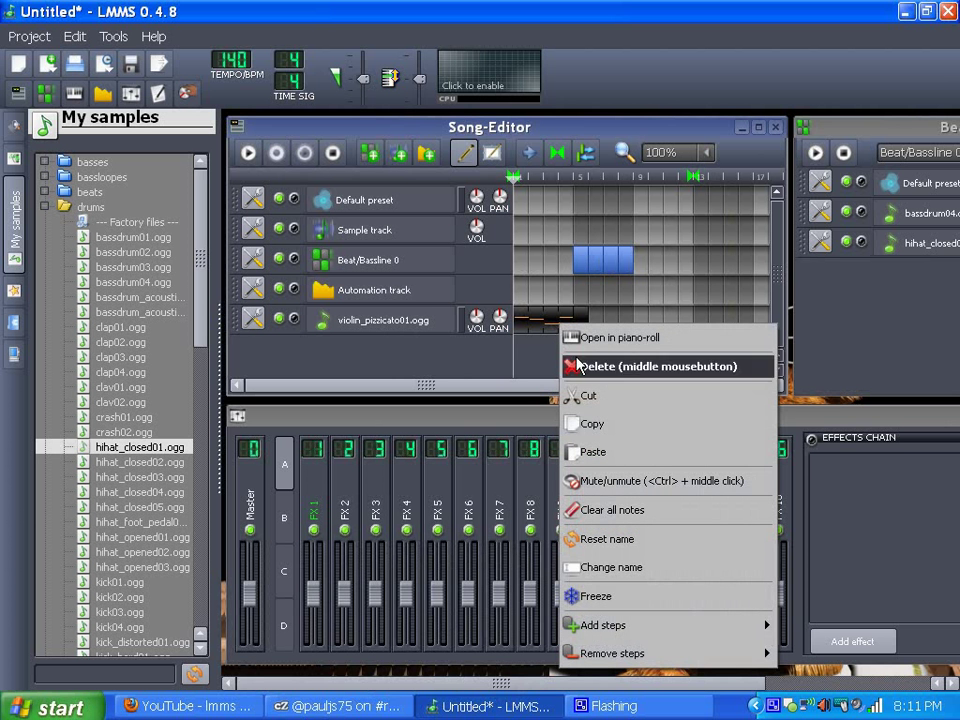
click(597, 426)
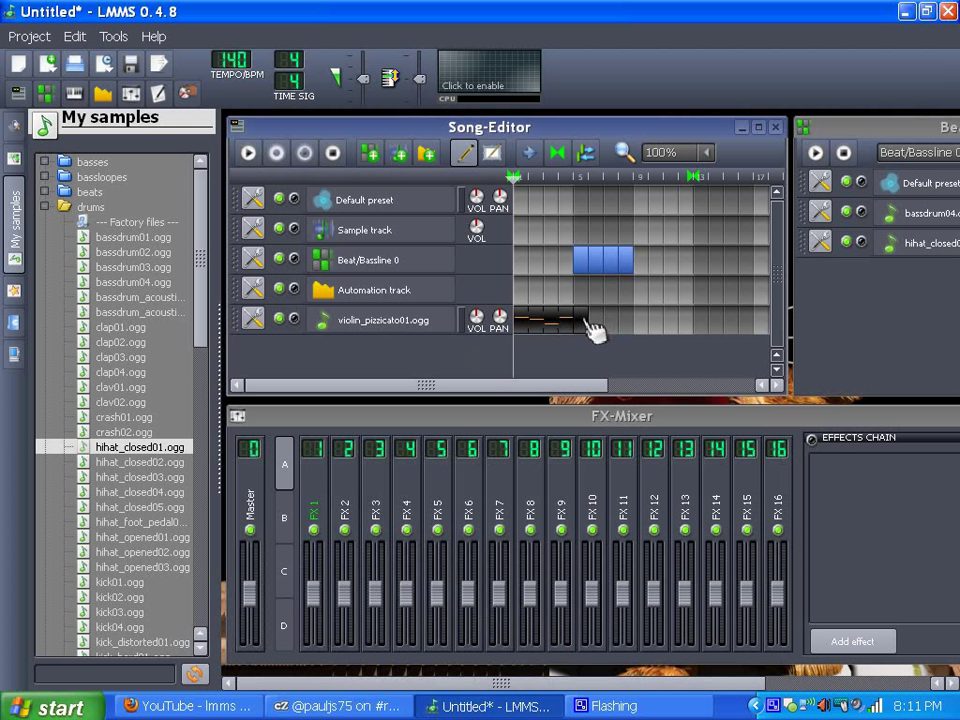
right_click(588, 324)
click(606, 445)
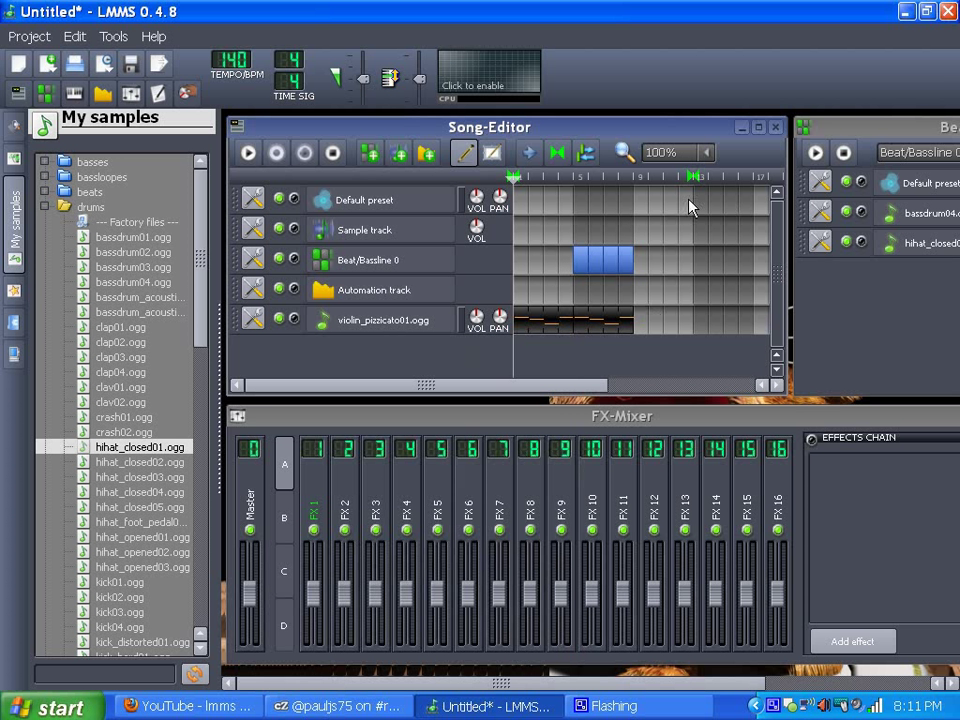
Set the loop end to bar 9, play the song, and move the loop start to bar 5
right_click(634, 178)
click(249, 155)
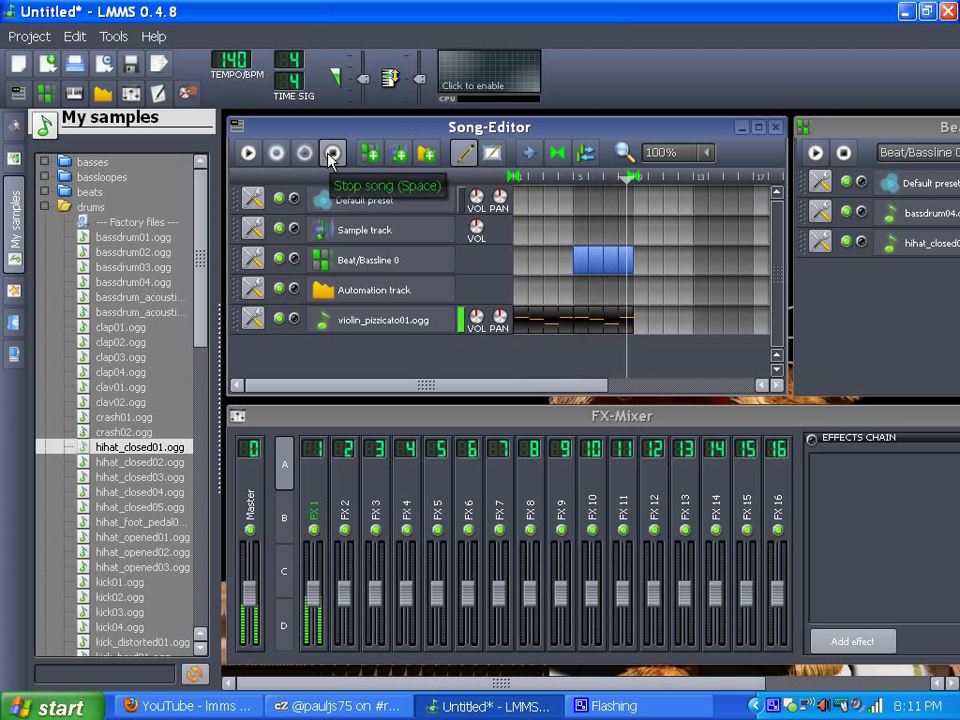
click(577, 179)
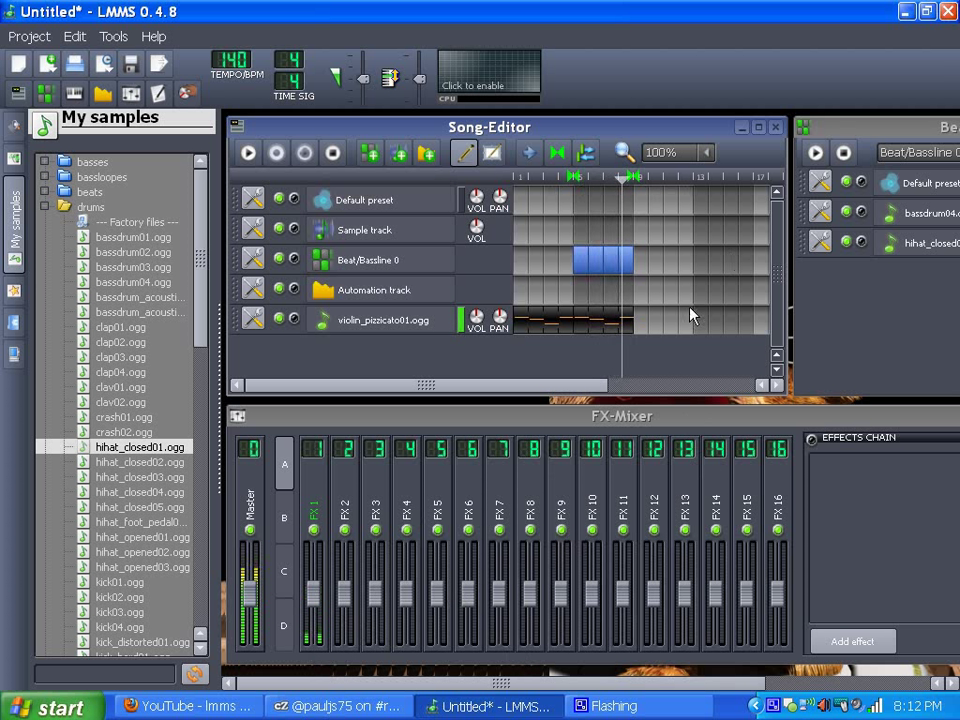
Open the bassdrum04.ogg instrument from the Beat+Bassline Editor and assign it to FX channel 2
drag(664, 690, 770, 690)
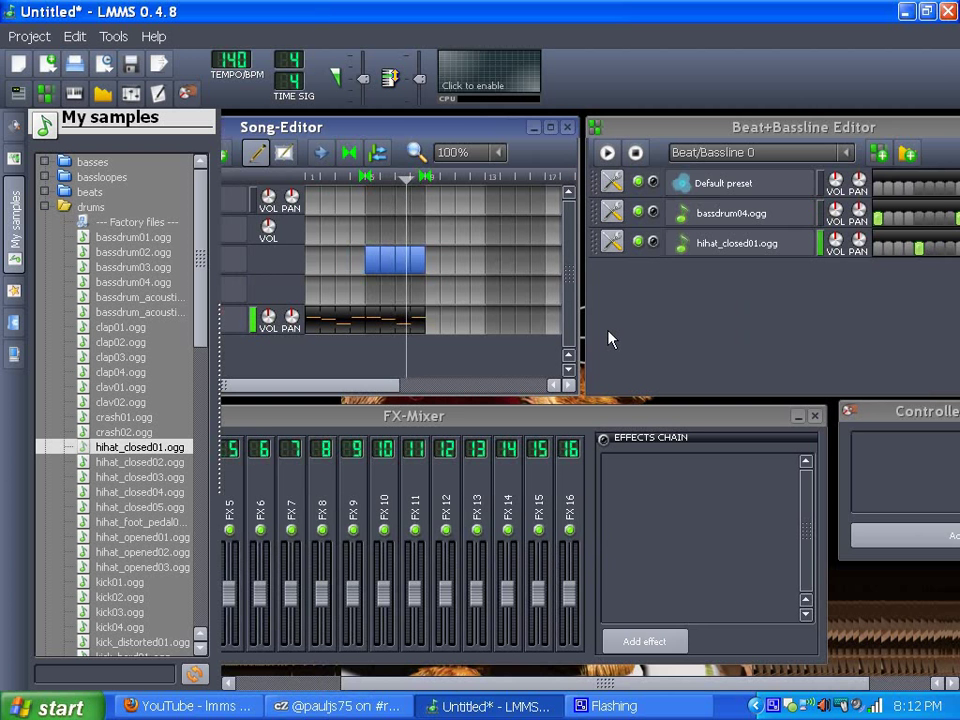
drag(487, 692, 383, 692)
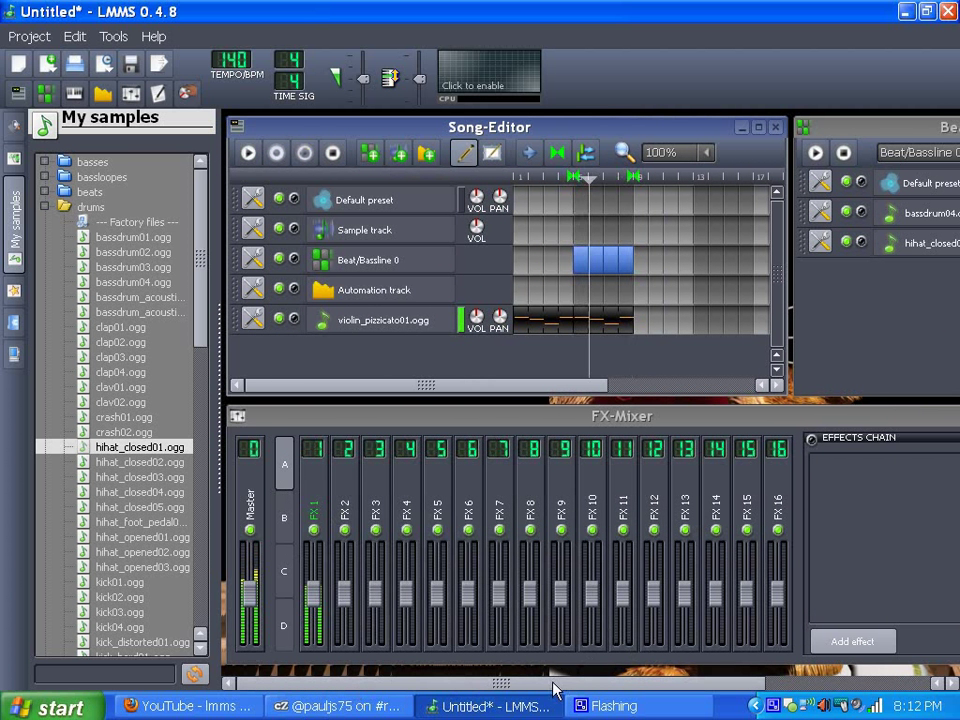
drag(553, 682, 735, 693)
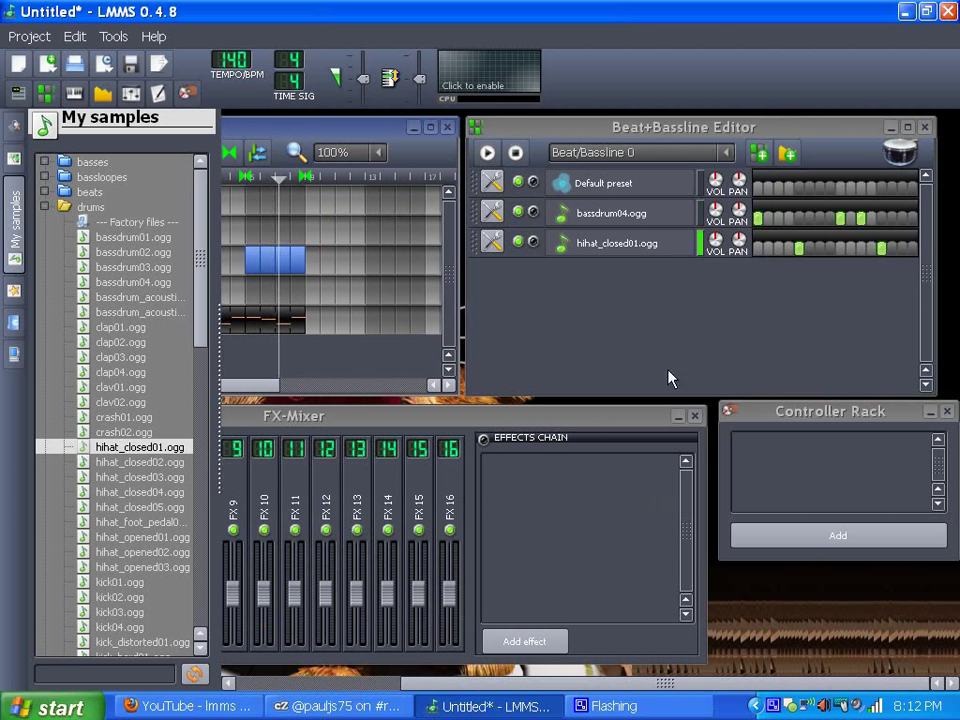
click(614, 214)
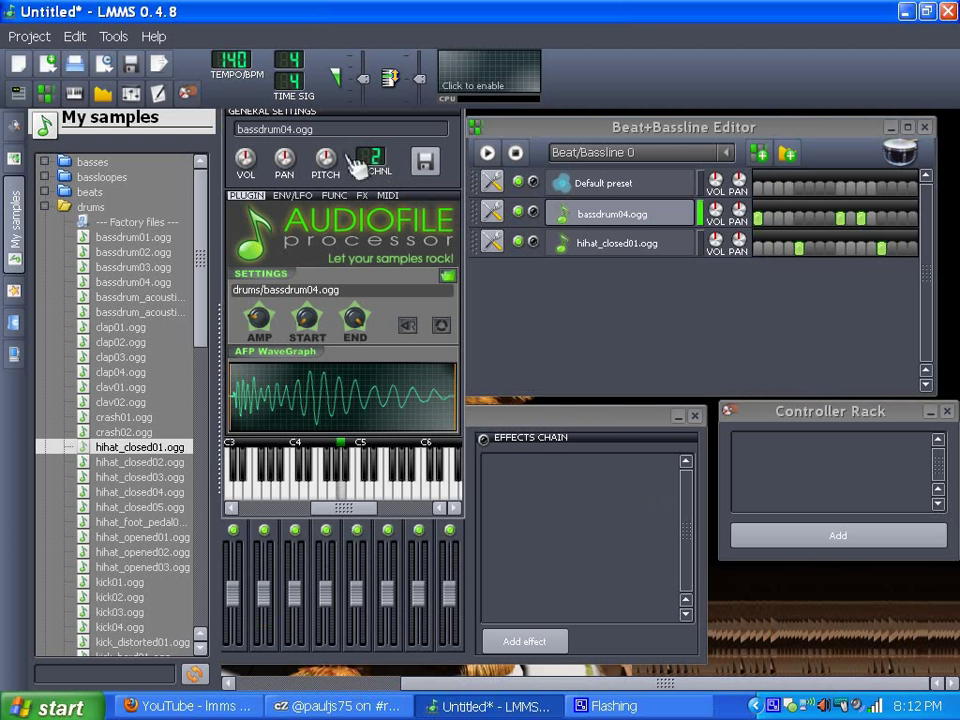
Assign the hihat_closed01.ogg instrument to FX channel 3 and close both drum instrument windows
click(606, 245)
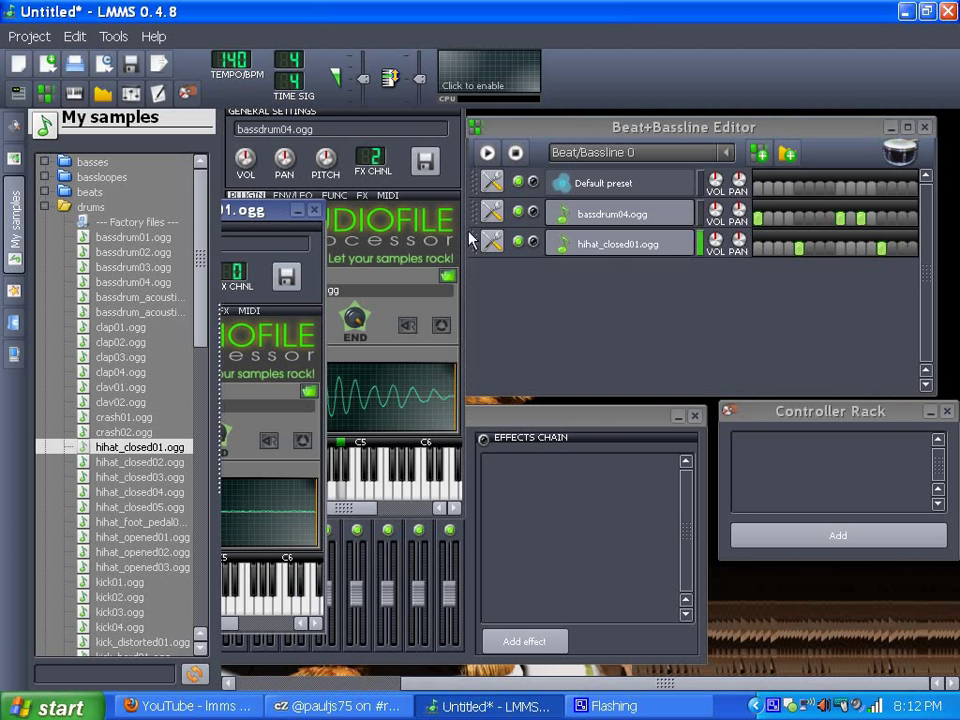
drag(278, 215, 424, 212)
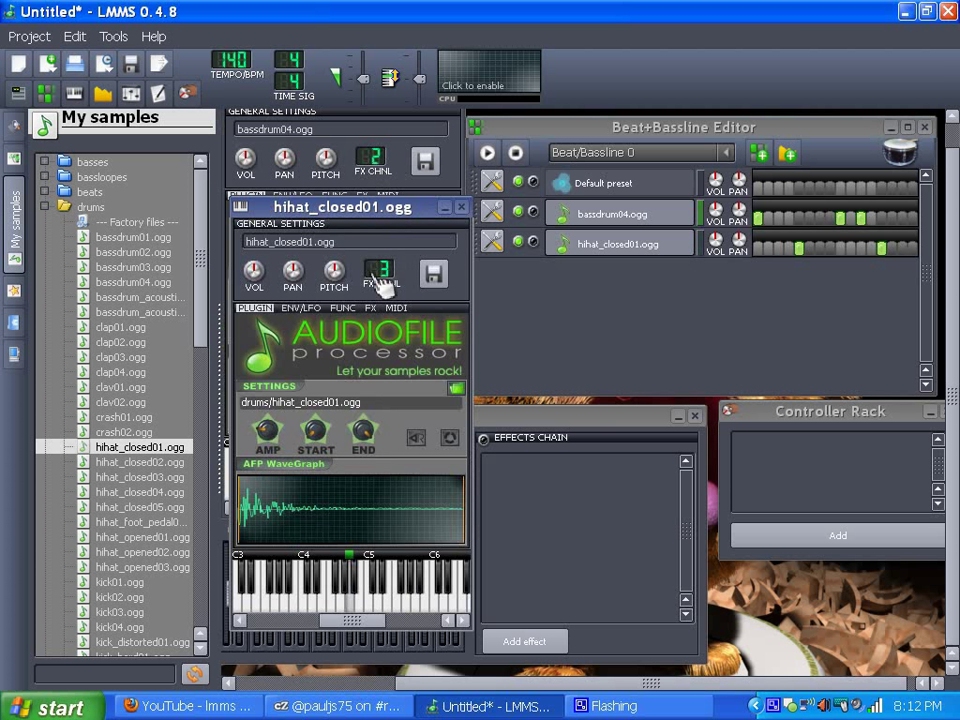
click(460, 208)
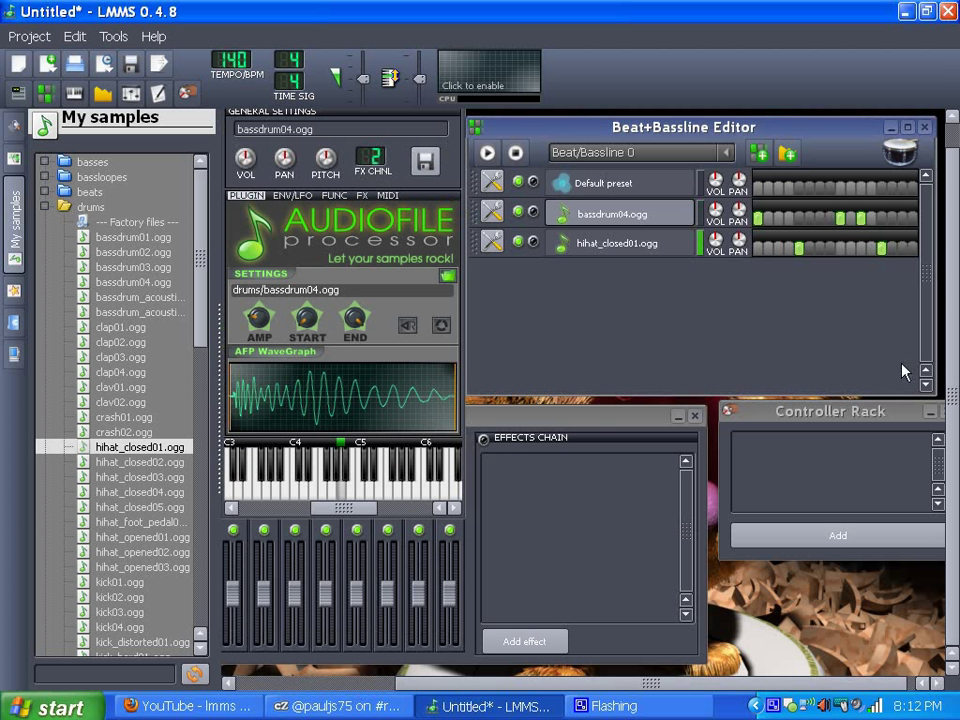
scroll(952, 368, up, 1)
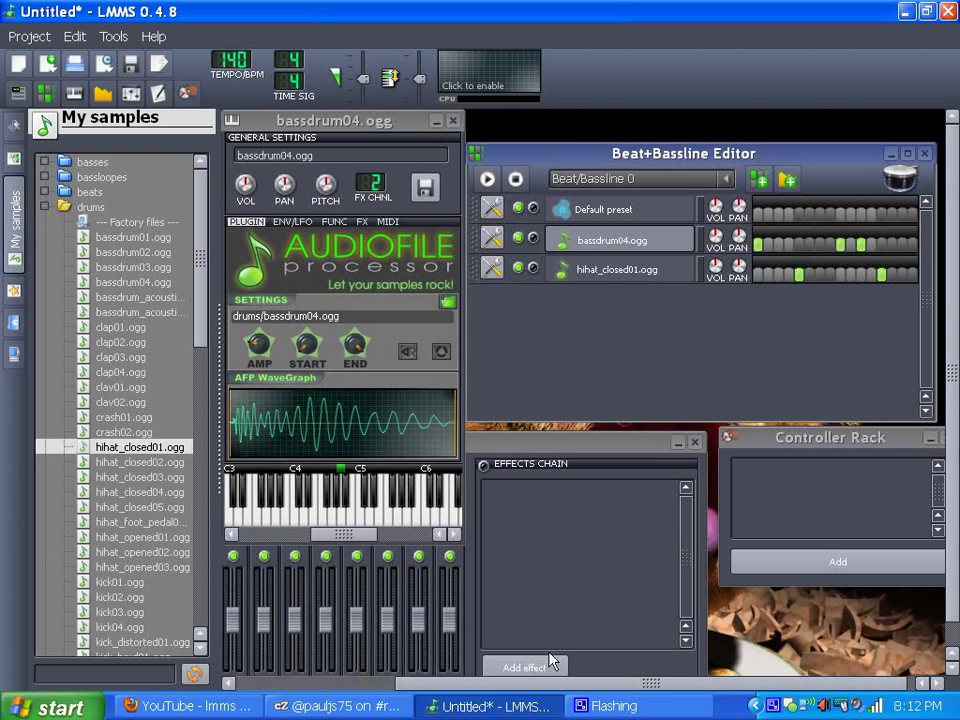
scroll(560, 690, left, 5)
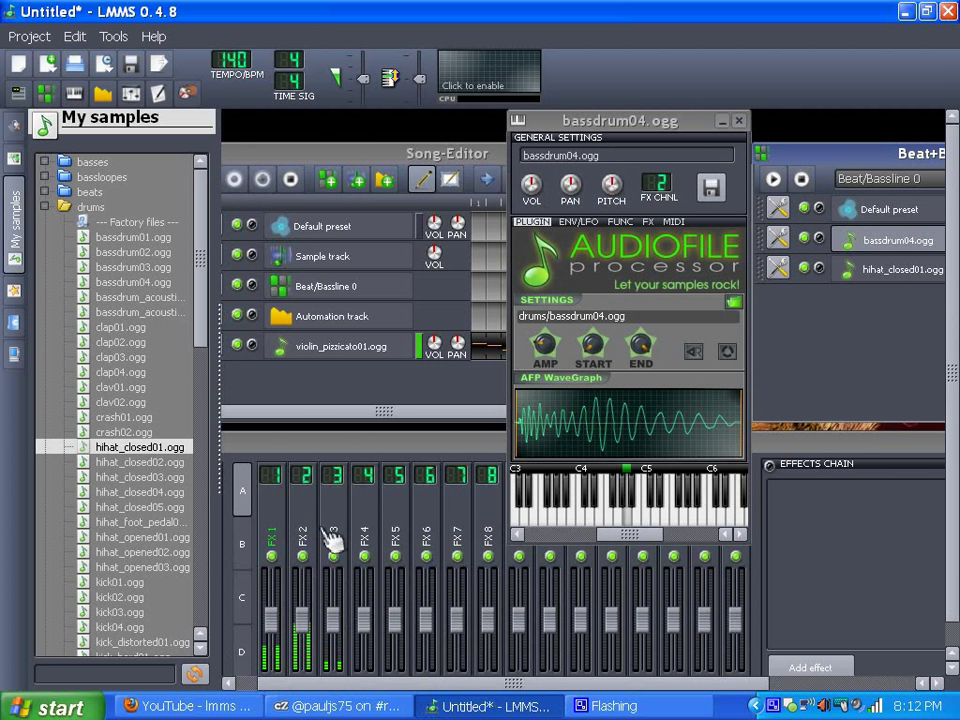
click(739, 121)
Lower the FX 3 and FX 2 faders in the FX-Mixer to reduce the hi-hat and bass drum volume
scroll(345, 655, left, 1)
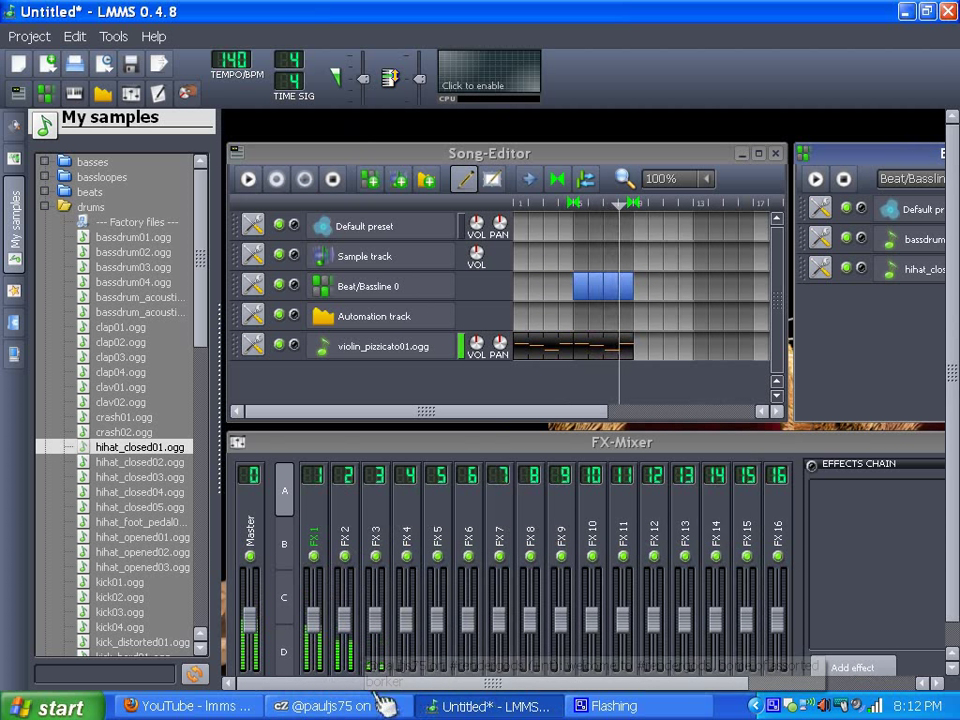
scroll(697, 686, right, 3)
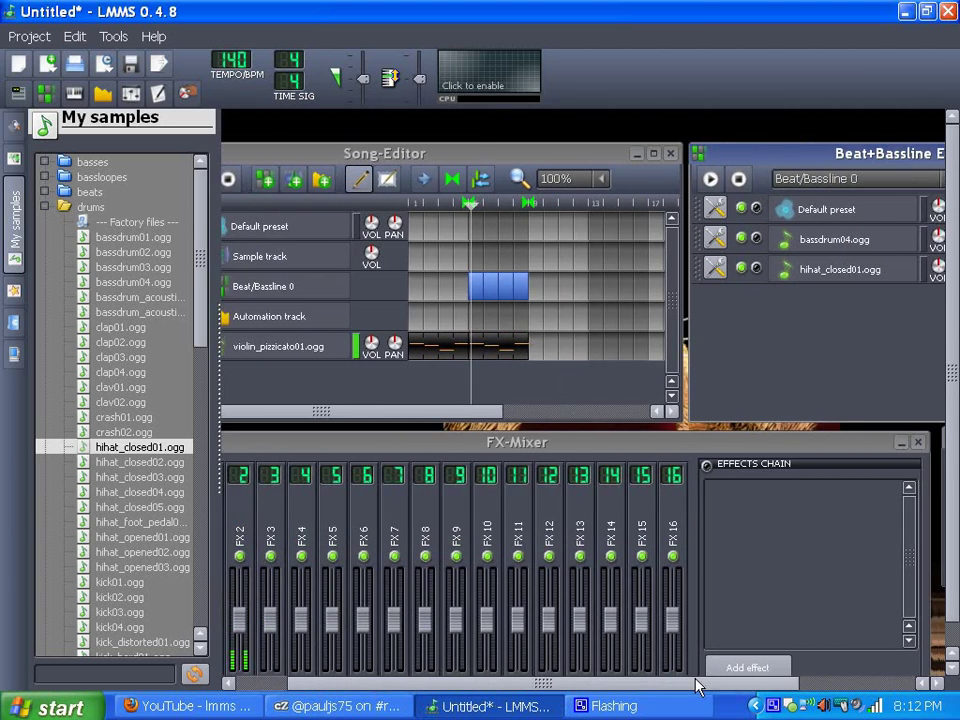
drag(697, 686, 574, 677)
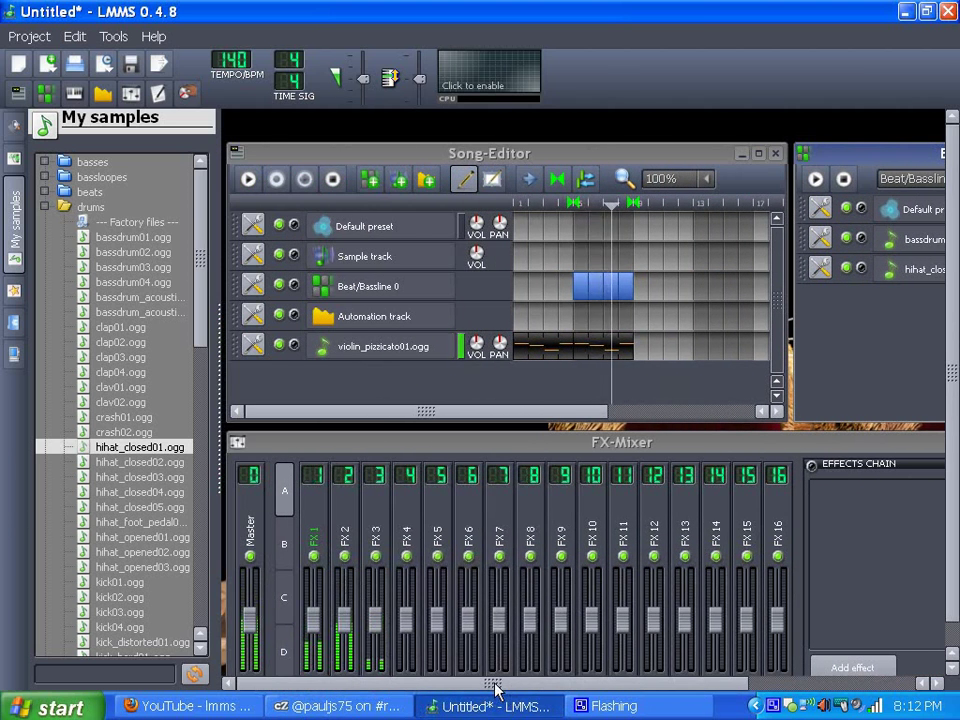
drag(497, 688, 679, 709)
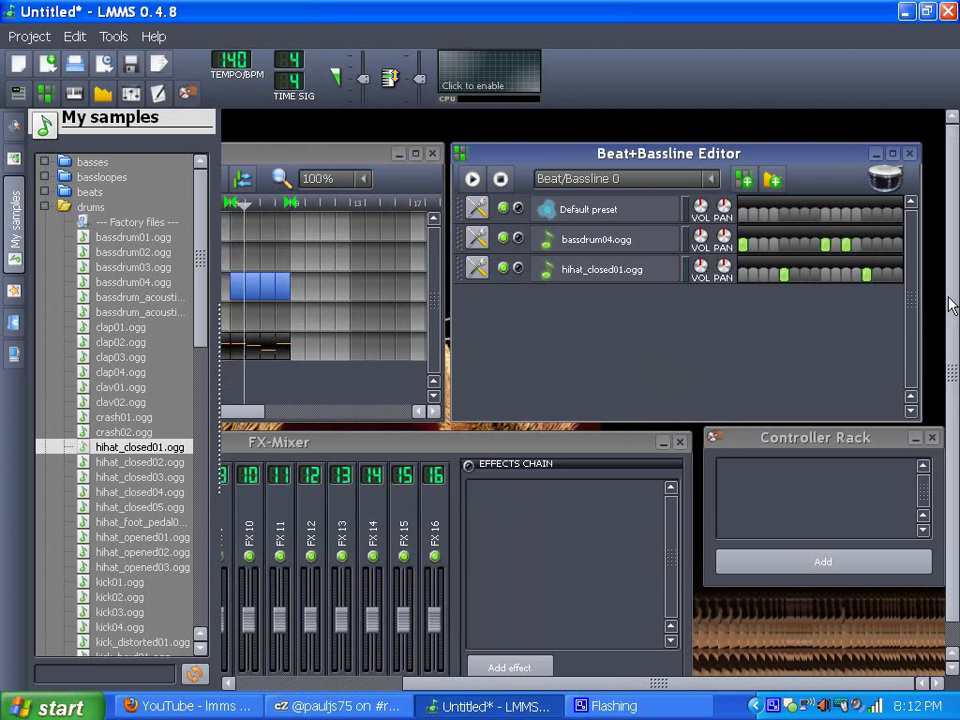
scroll(945, 335, down, 1)
drag(658, 683, 493, 683)
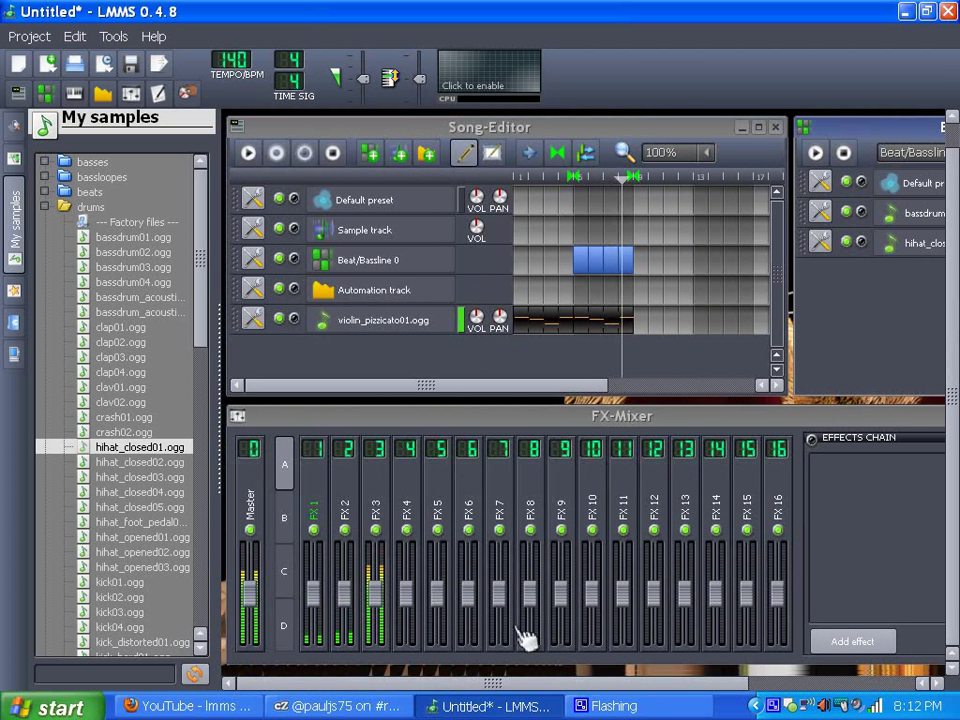
drag(383, 603, 377, 628)
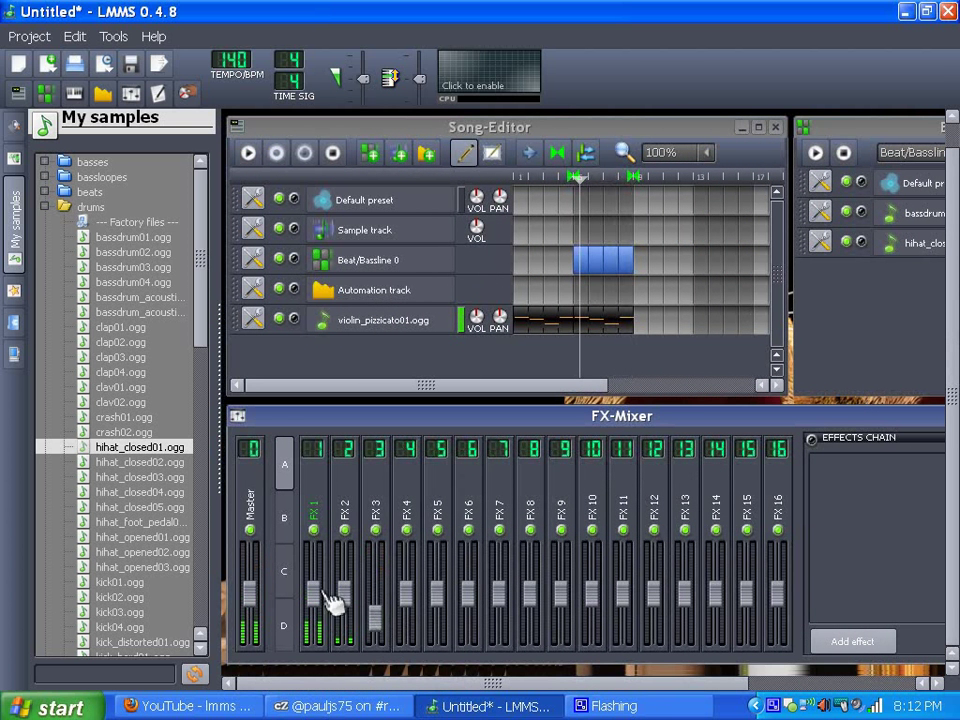
drag(333, 600, 349, 636)
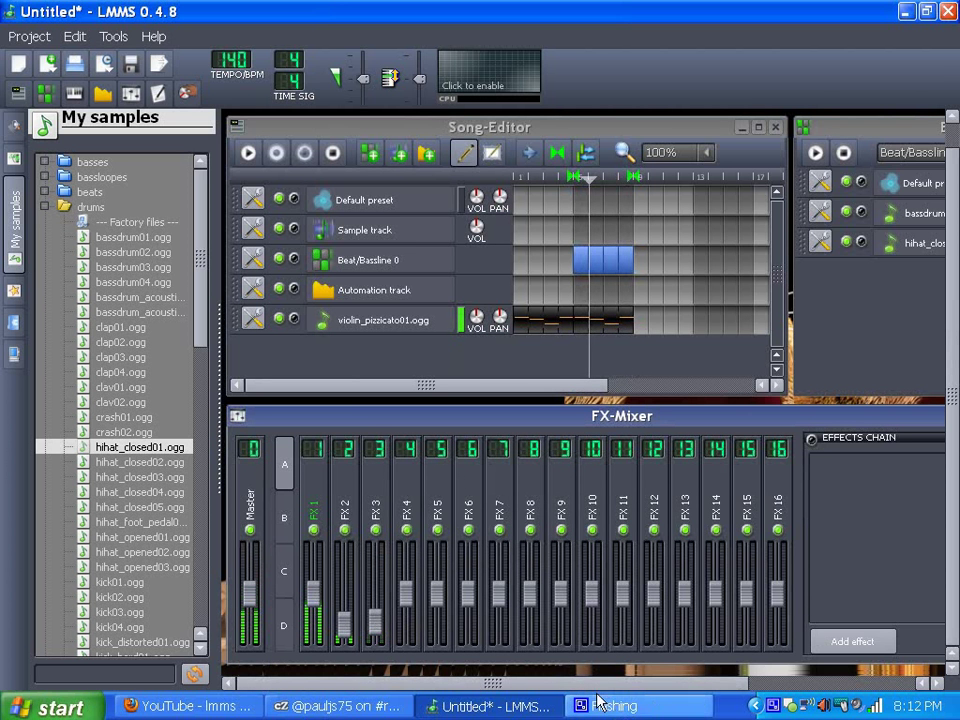
Add the LADSPA effect Feedback Delay Line (Maximum Delay 0.1s) to the effects chain of FX 1
drag(596, 684, 731, 688)
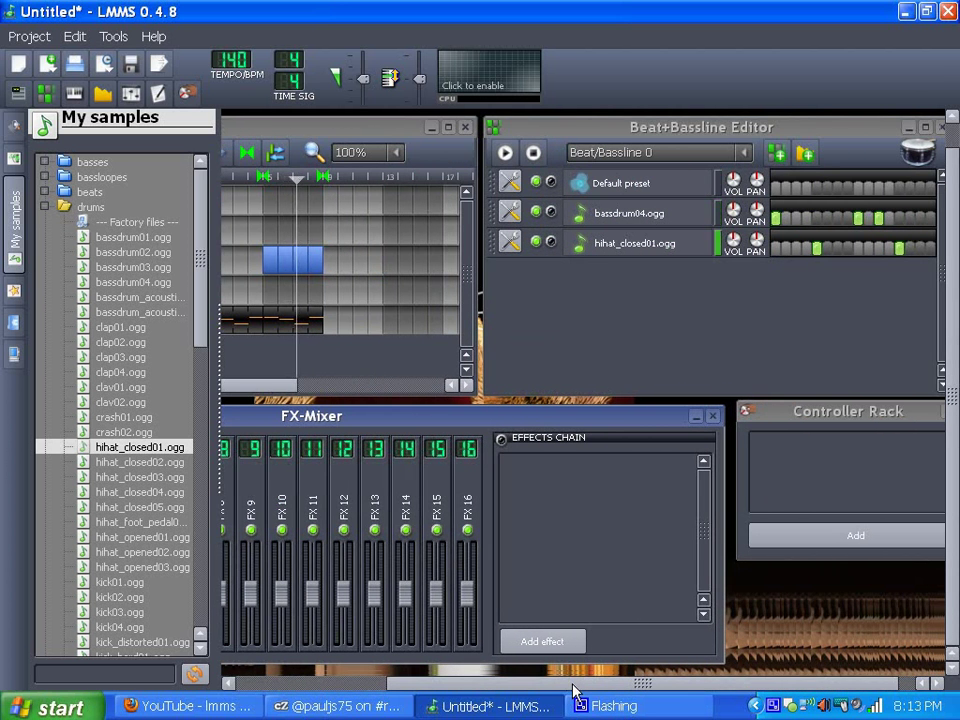
drag(574, 690, 440, 690)
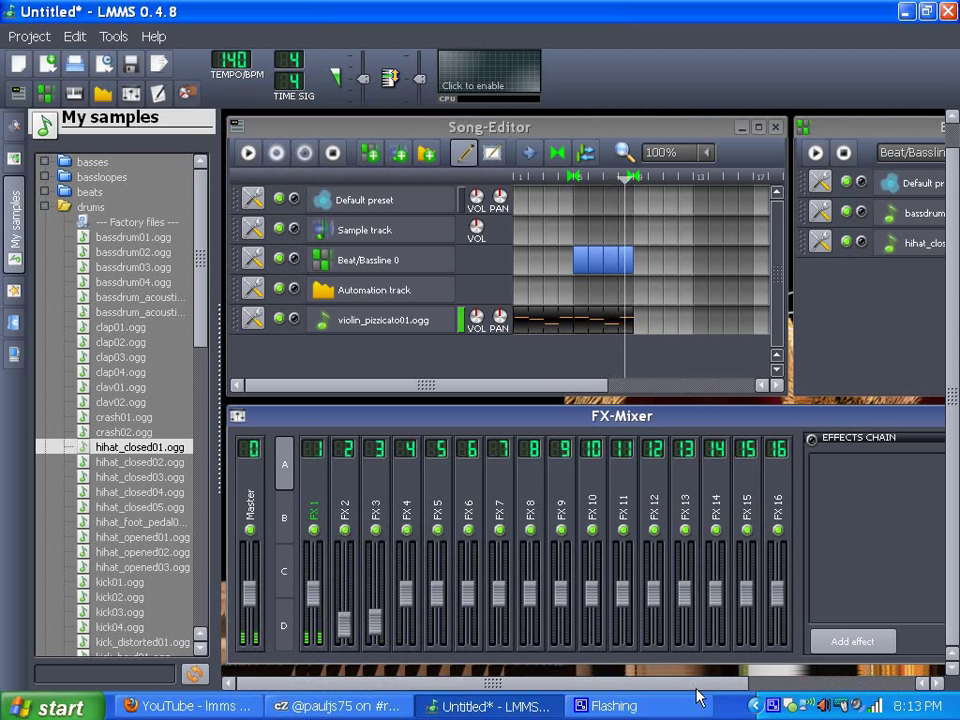
drag(598, 686, 724, 676)
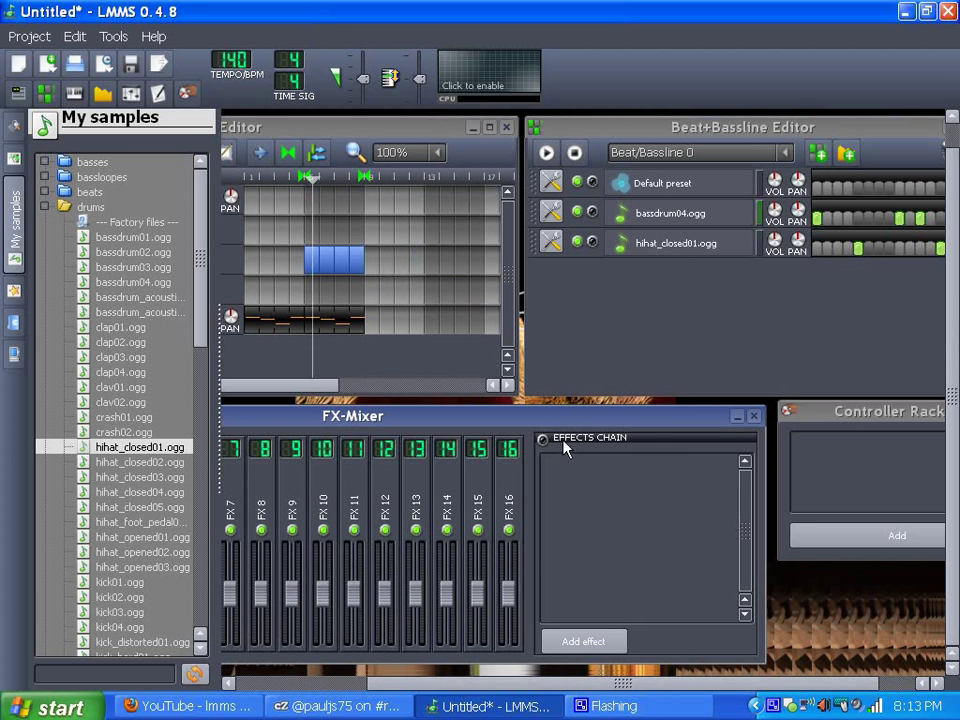
drag(516, 686, 386, 688)
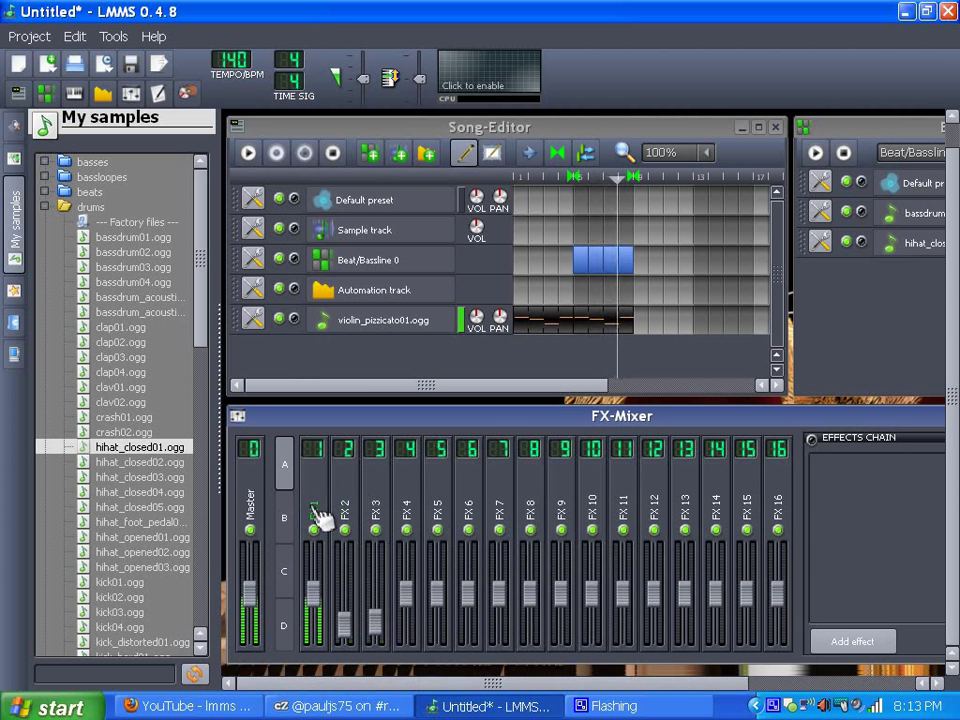
drag(624, 689, 766, 689)
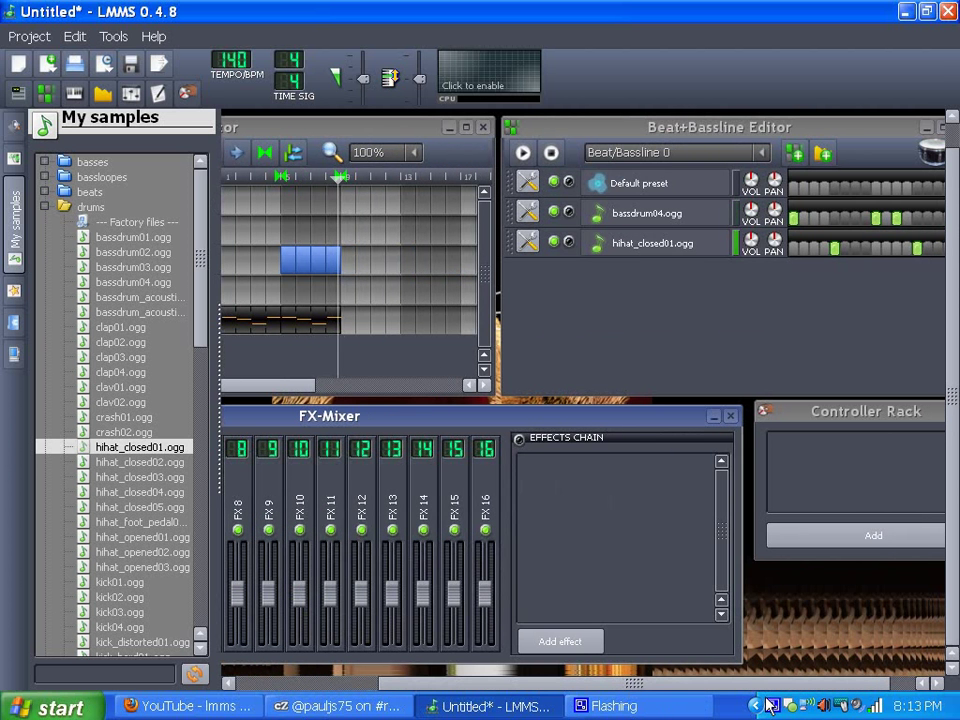
click(553, 640)
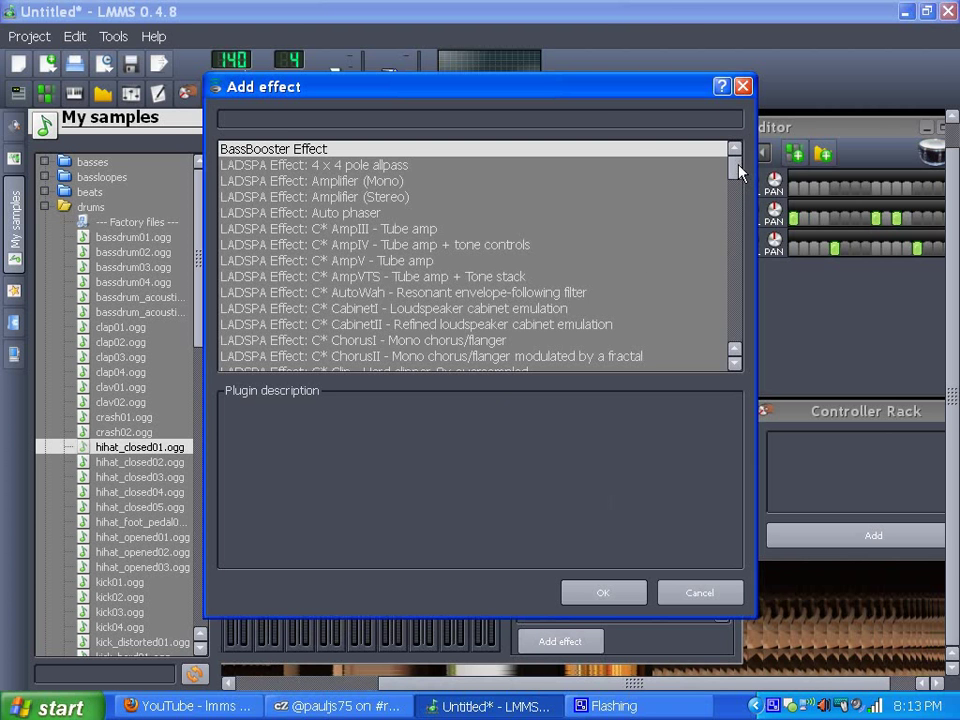
drag(740, 172, 728, 258)
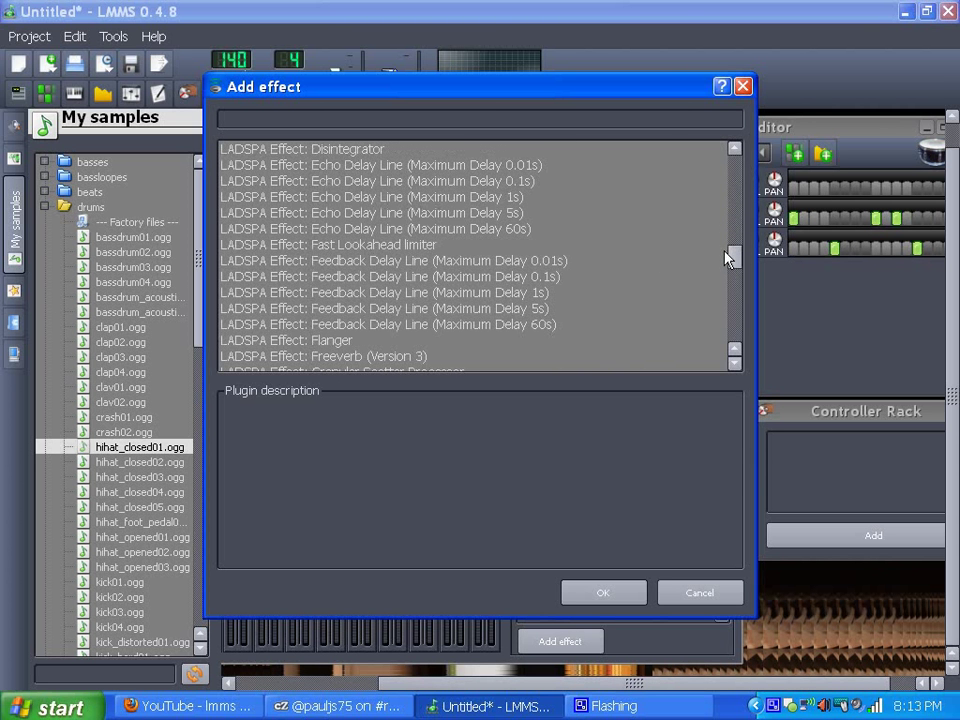
click(413, 279)
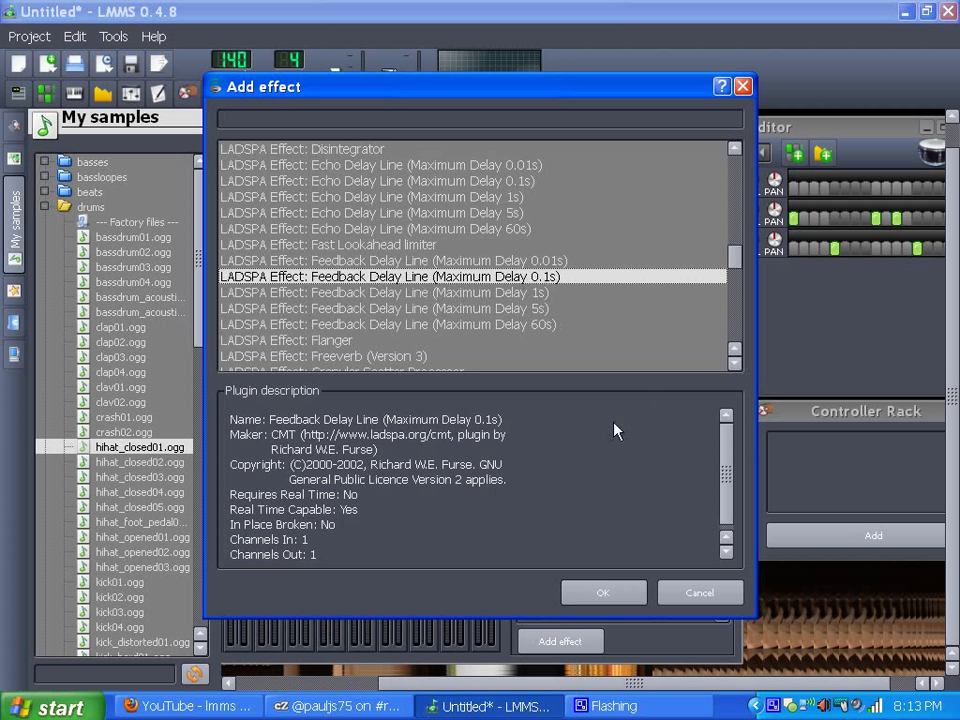
click(598, 590)
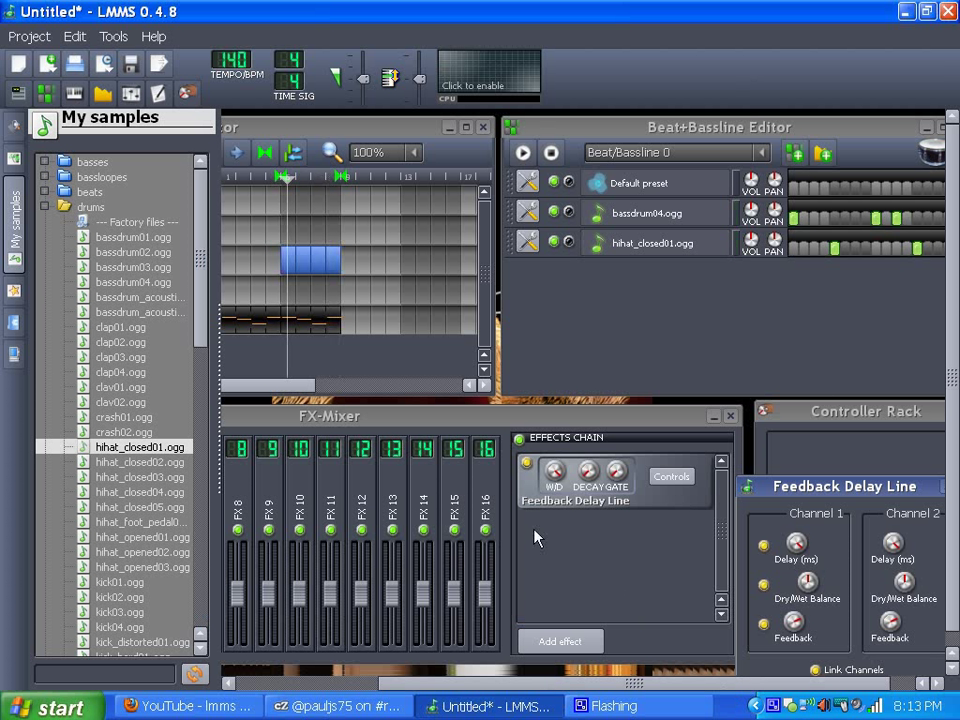
Adjust the Feedback Delay Line's W/D amount and its Channel 1 Feedback and Dry/Wet Balance while the loop plays
scroll(900, 560, down, 1)
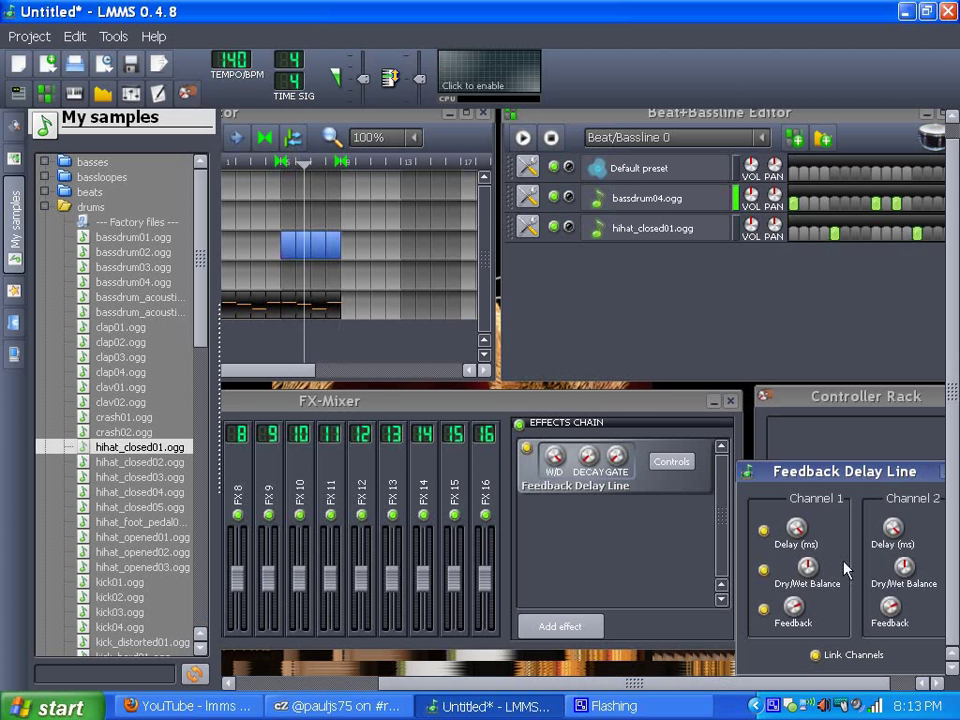
drag(555, 457, 555, 484)
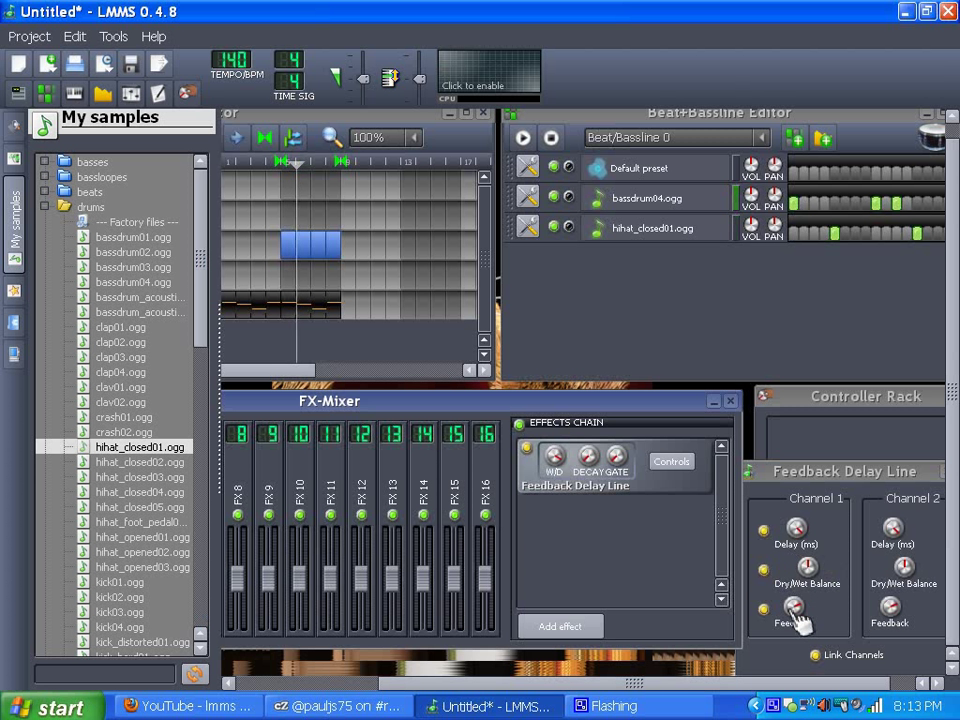
drag(794, 605, 796, 514)
drag(807, 566, 807, 540)
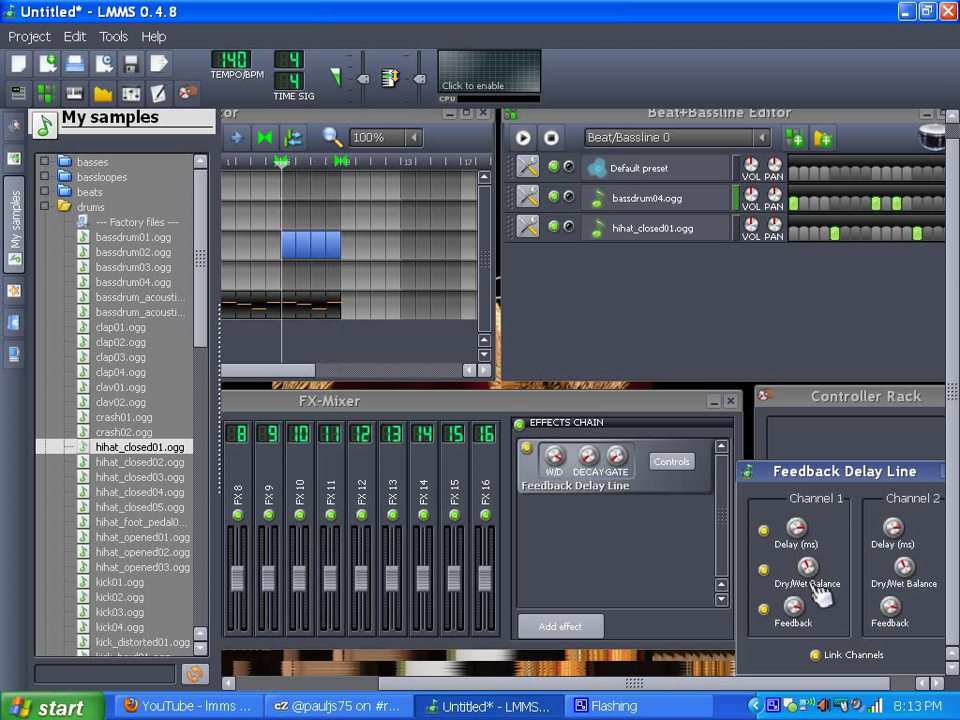
Adjust the Channel 1 Feedback of the Feedback Delay Line and stop the song playback
mouse_move(793, 606)
mouse_down()
mouse_move(793, 594)
mouse_move(793, 606)
mouse_up()
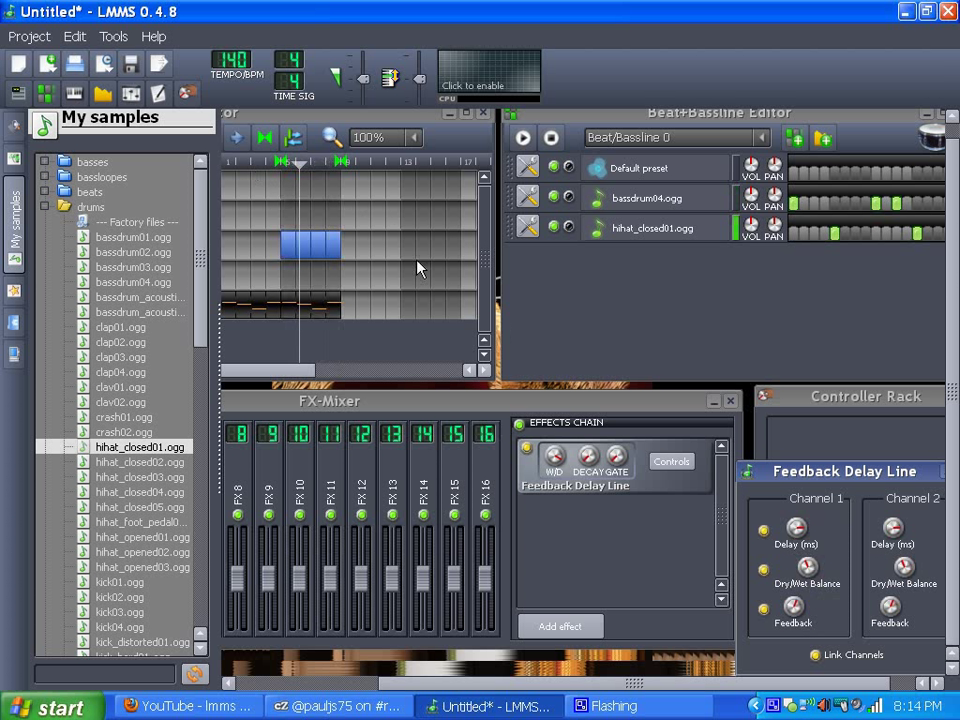
scroll(470, 525, left, 5)
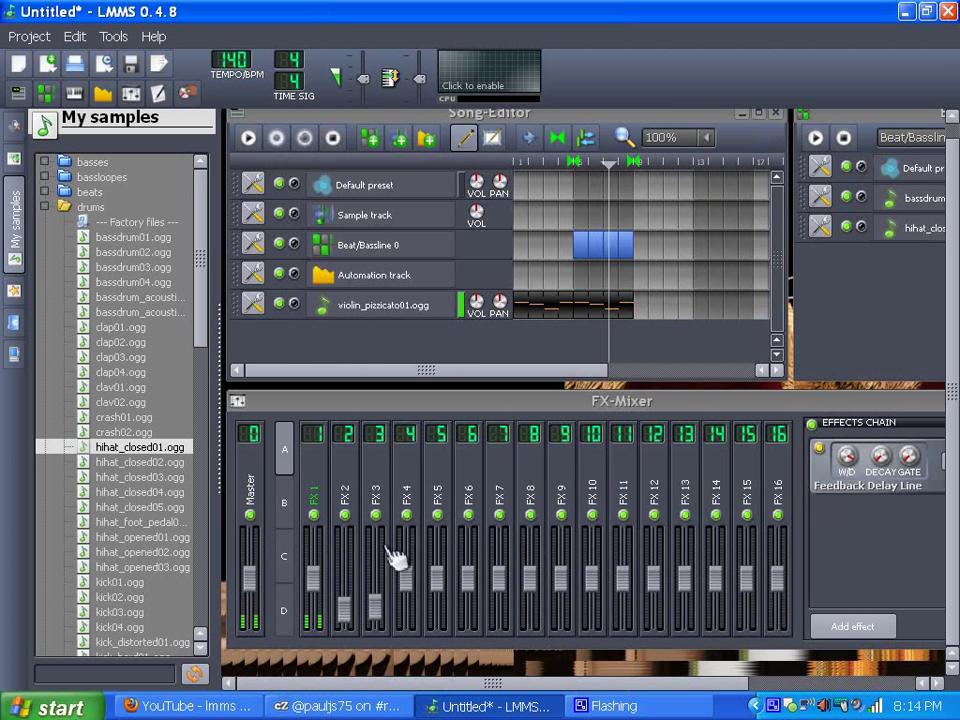
click(333, 137)
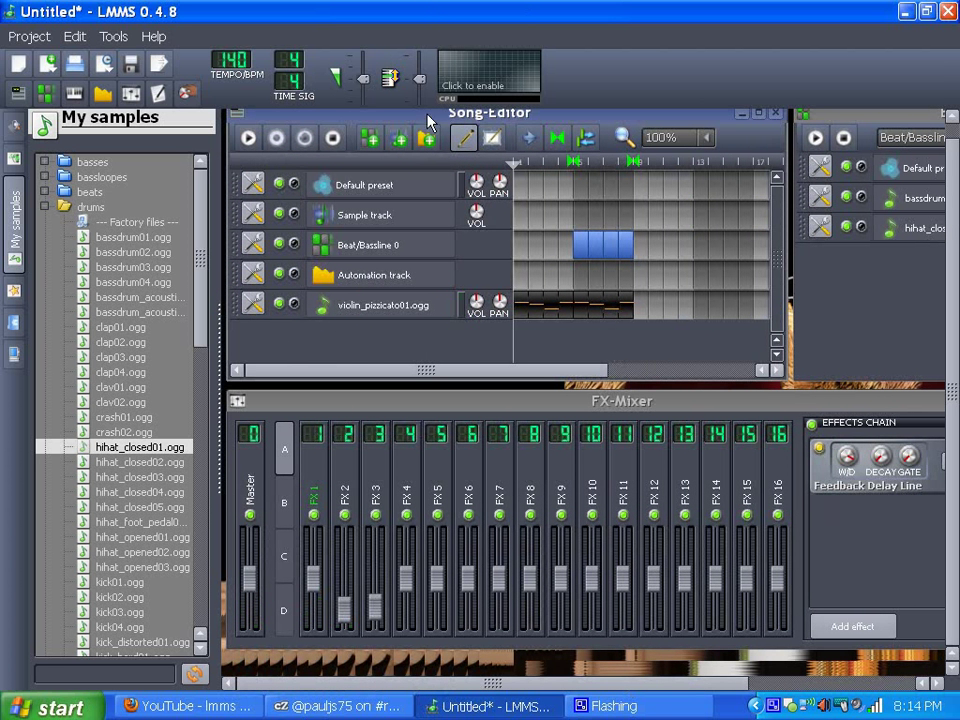
Open the recent project FunnyThing.mmpz, play its song for a few bars and stop playback
click(29, 36)
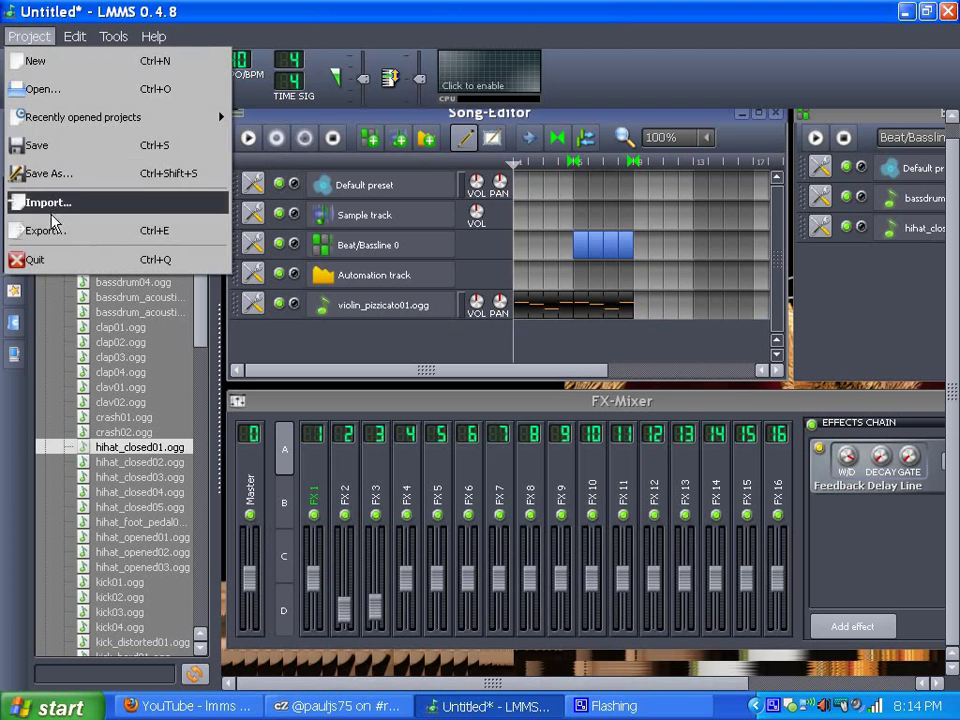
mouse_move(57, 120)
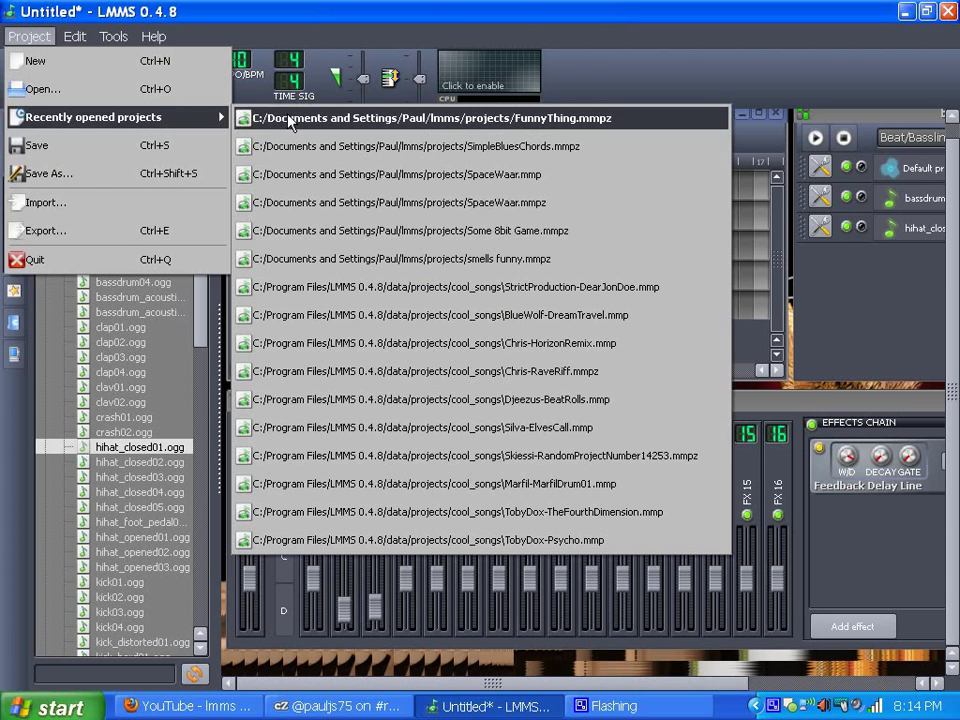
click(289, 119)
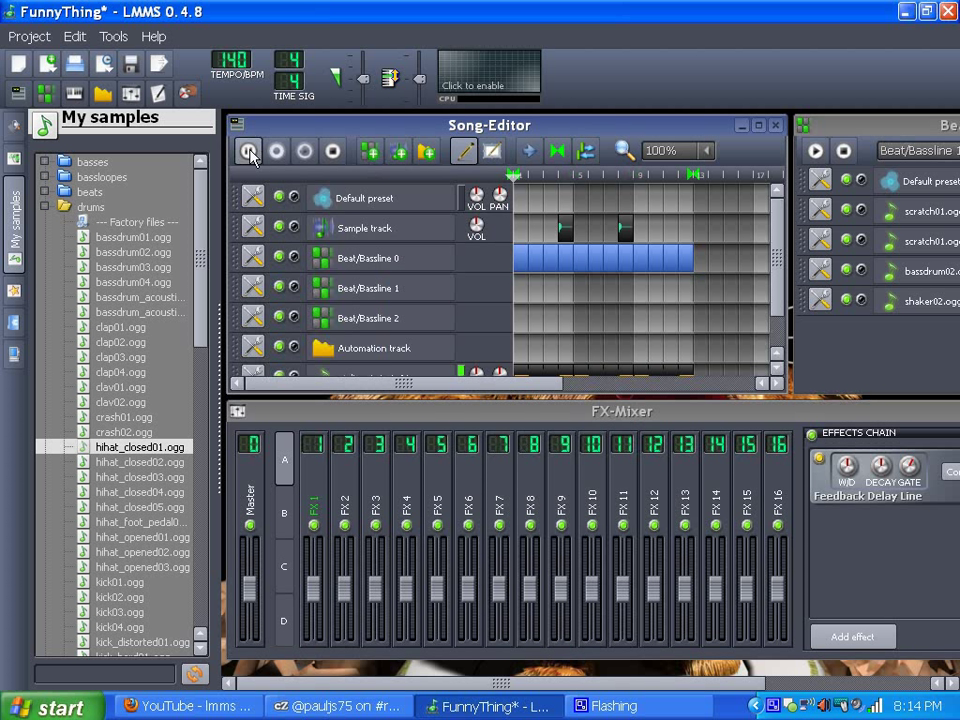
click(250, 155)
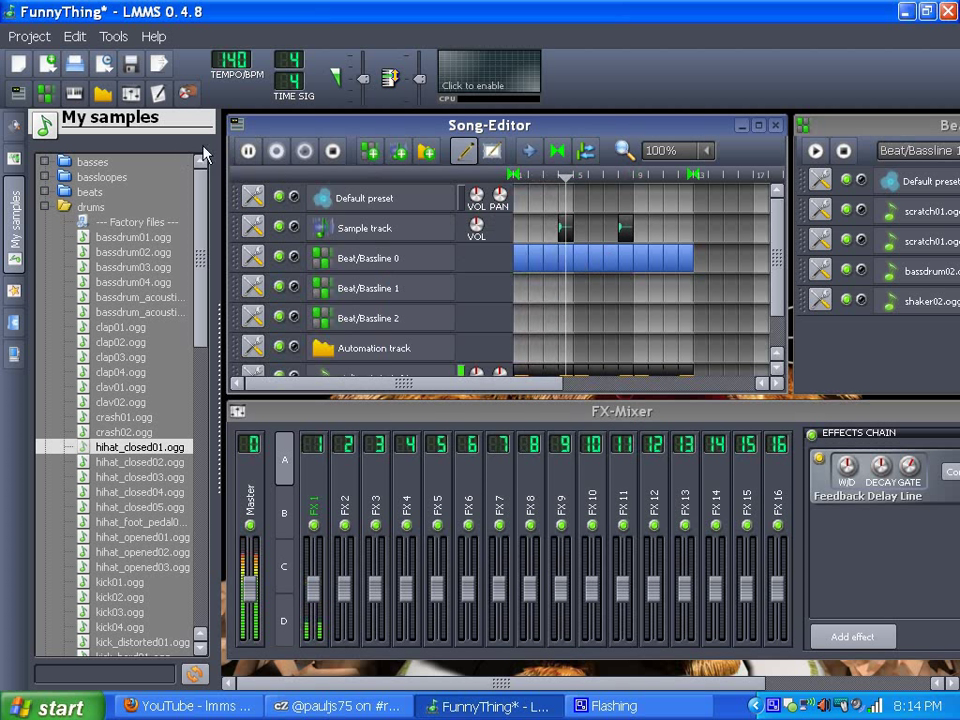
click(334, 152)
Leave the FunnyThing project and start a new blank project
click(28, 36)
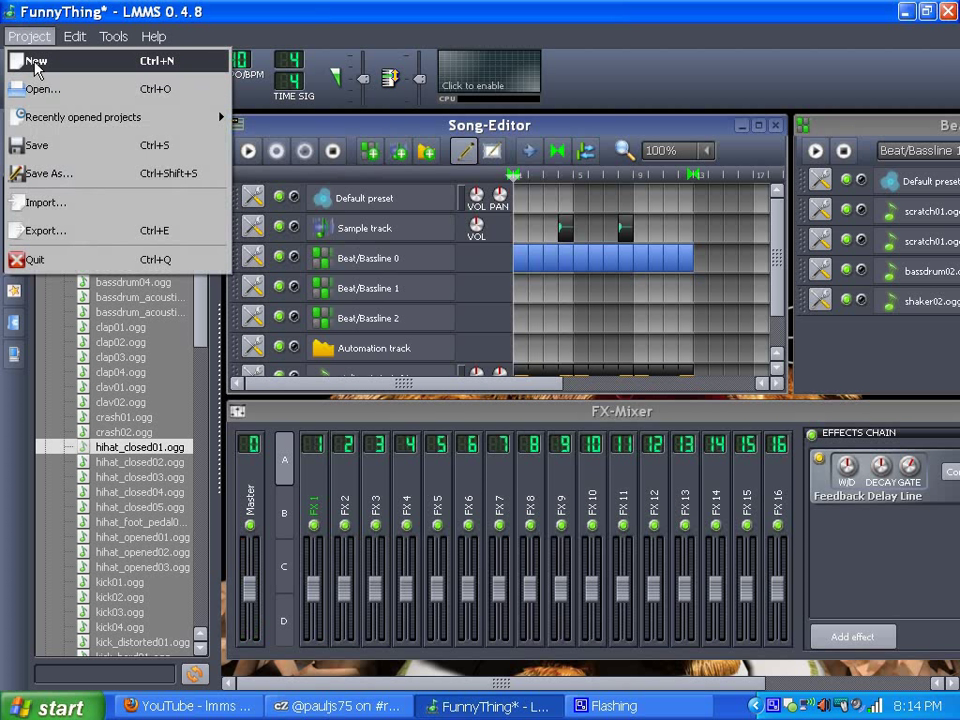
click(36, 62)
click(478, 379)
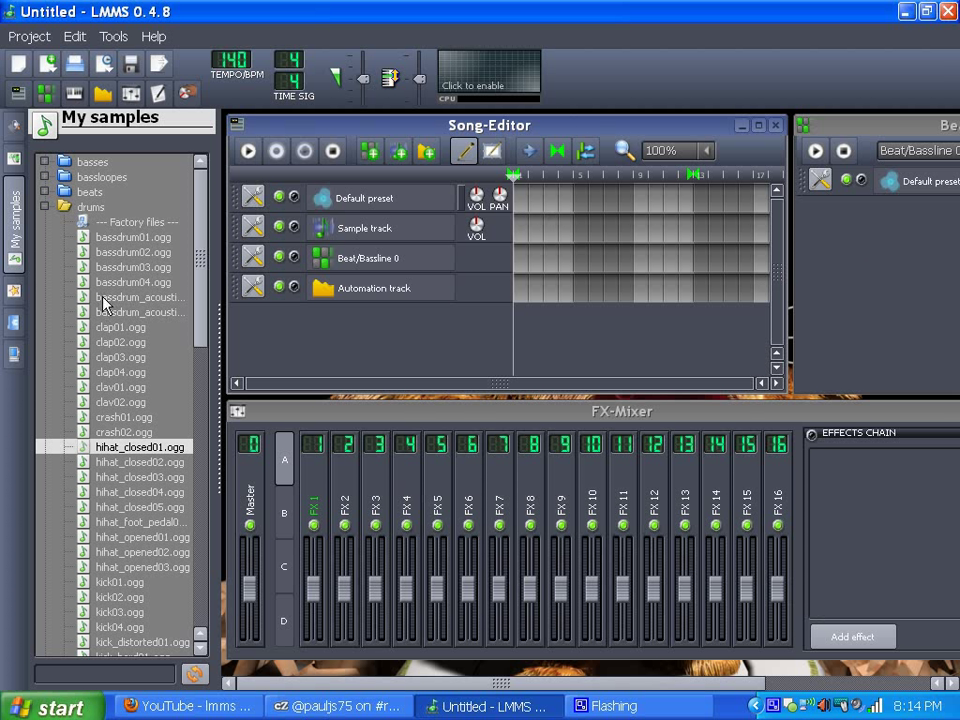
Collapse the drums sample folder and preview scratch01.ogg, explode01.ogg and warp02.ogg from the effects folder
click(43, 207)
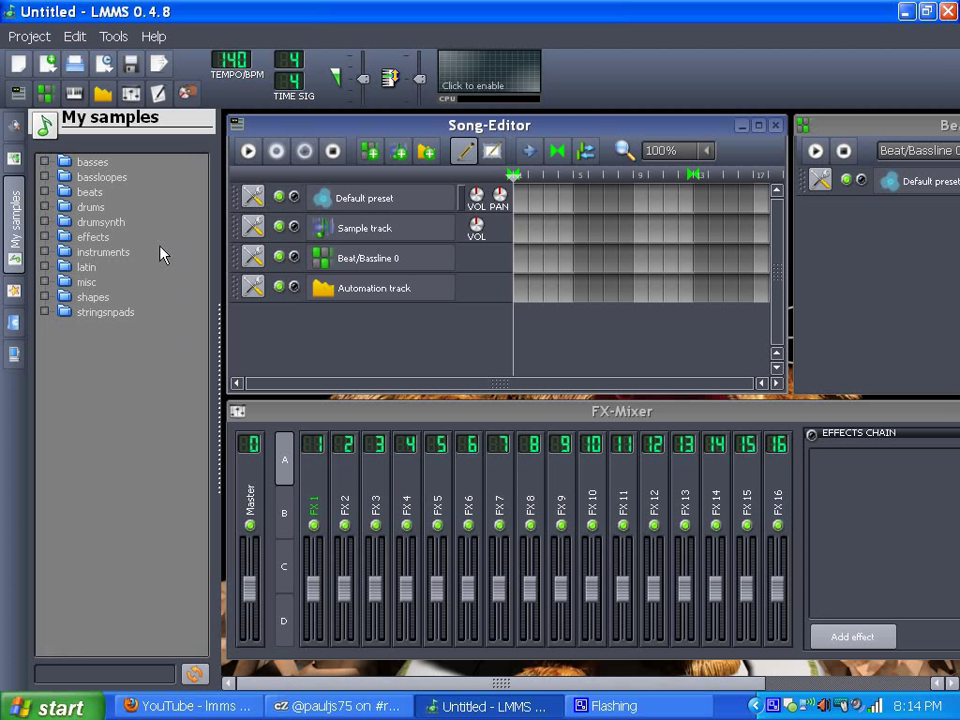
click(44, 238)
click(86, 313)
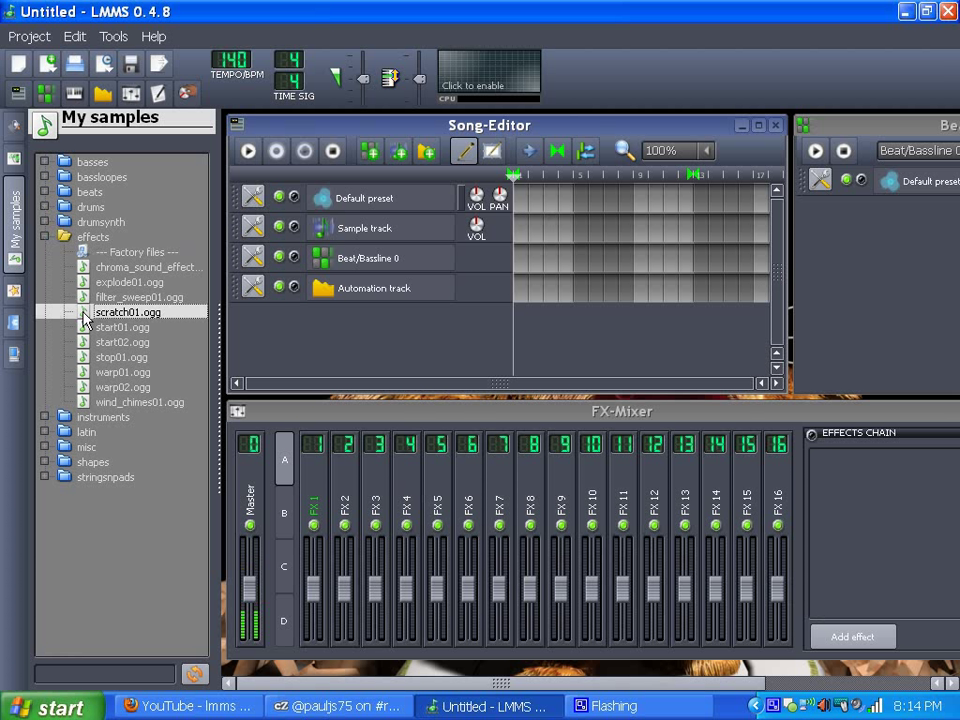
click(88, 283)
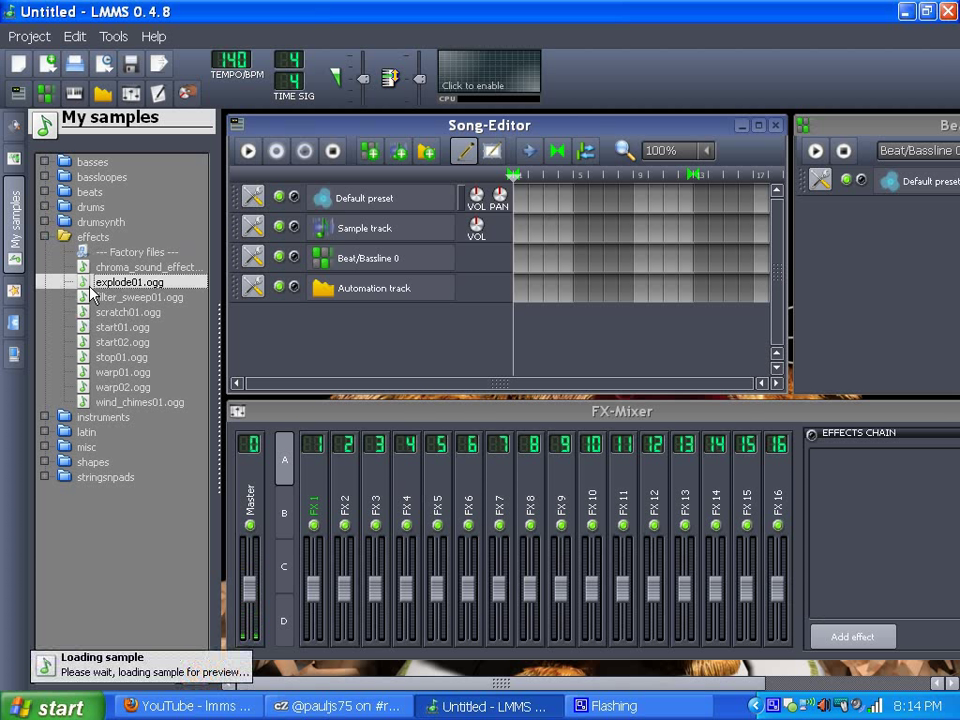
click(87, 388)
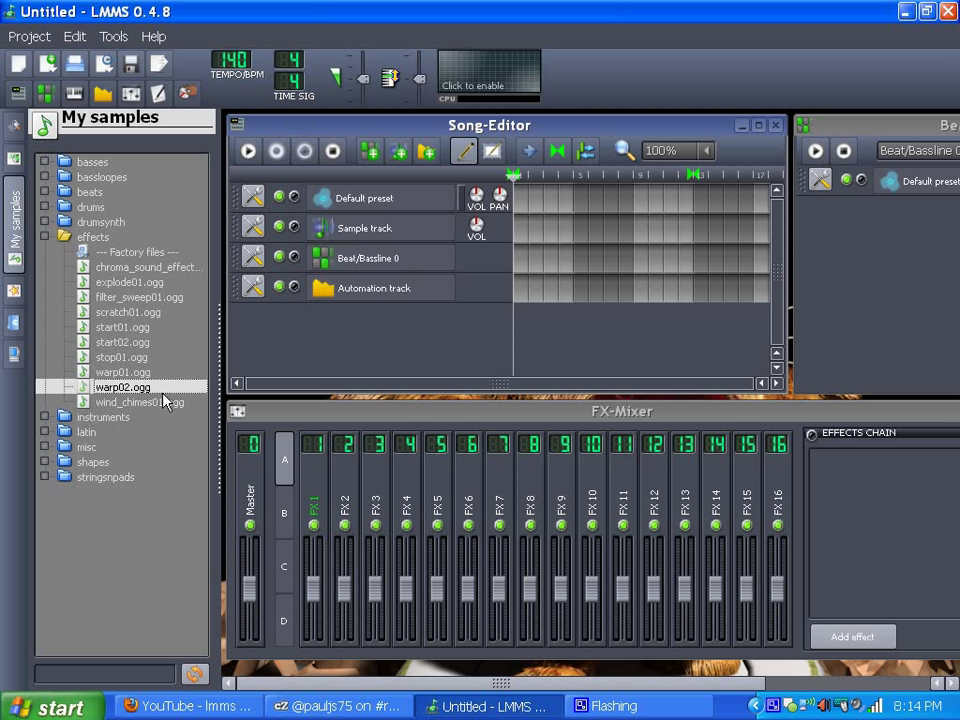
Create a block at bar 1 of the Sample track and load warp02.ogg into it
click(526, 233)
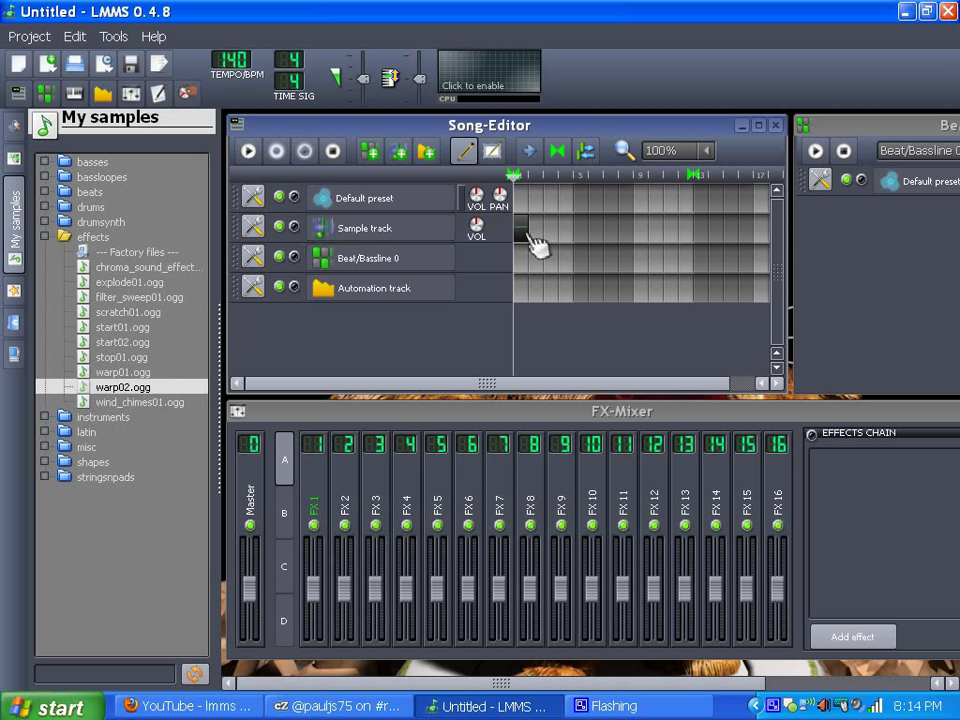
click(520, 232)
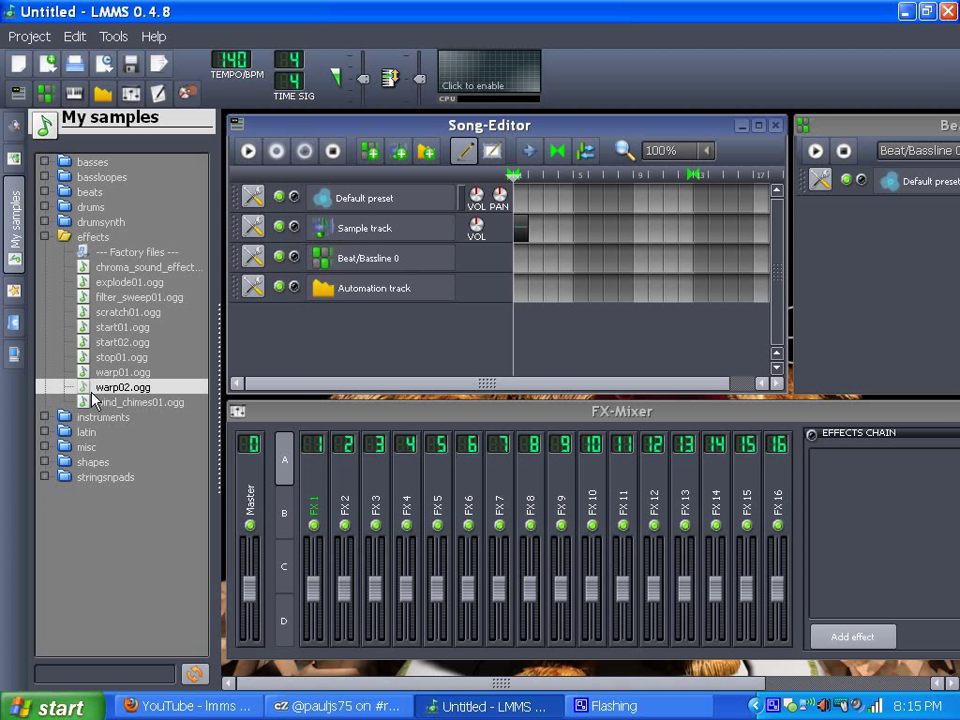
drag(84, 396, 530, 232)
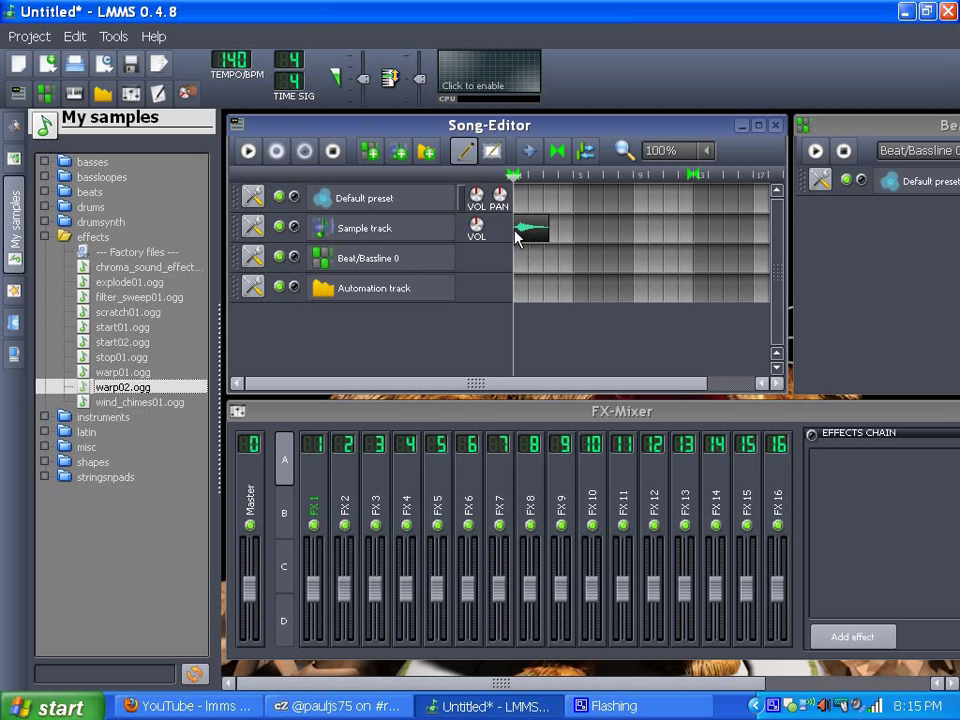
Play the song to hear the warp02.ogg sample on the Sample track and stop playback
click(249, 151)
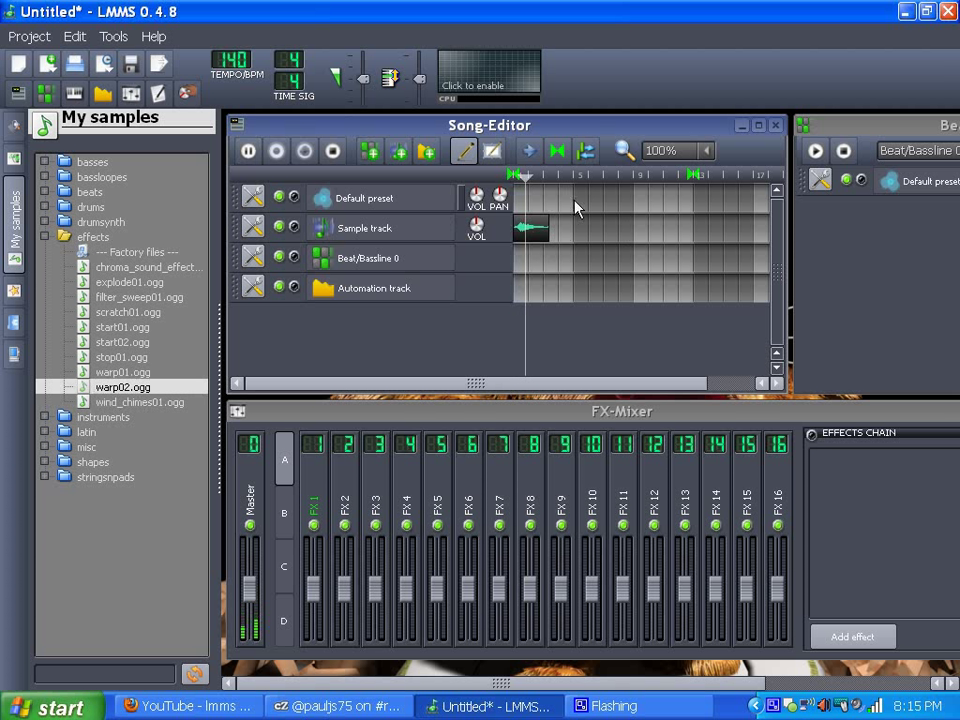
click(333, 151)
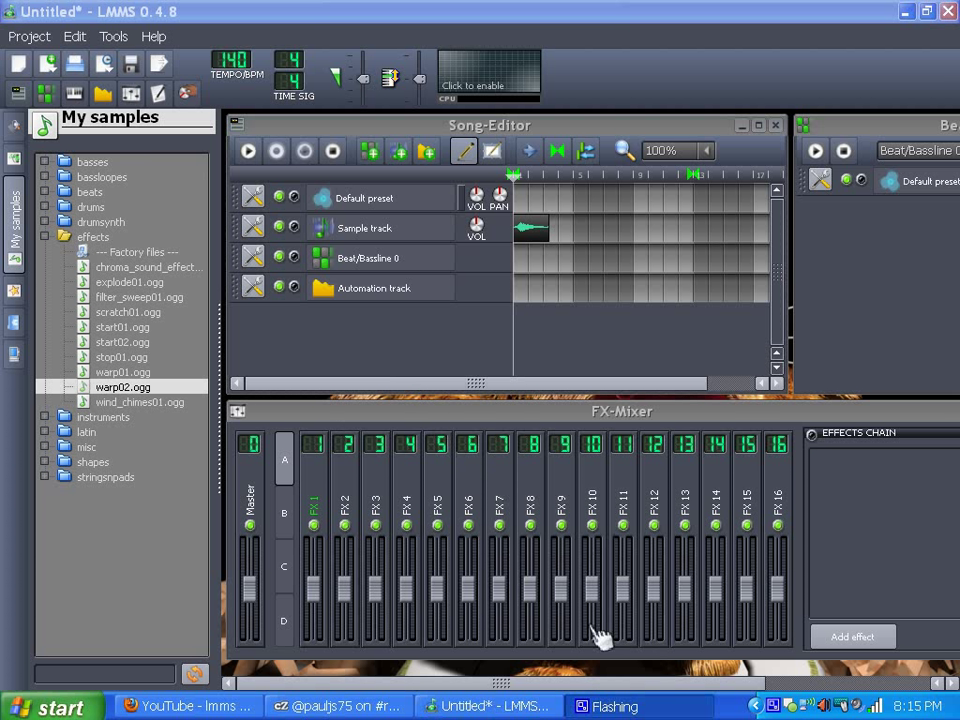
click(614, 707)
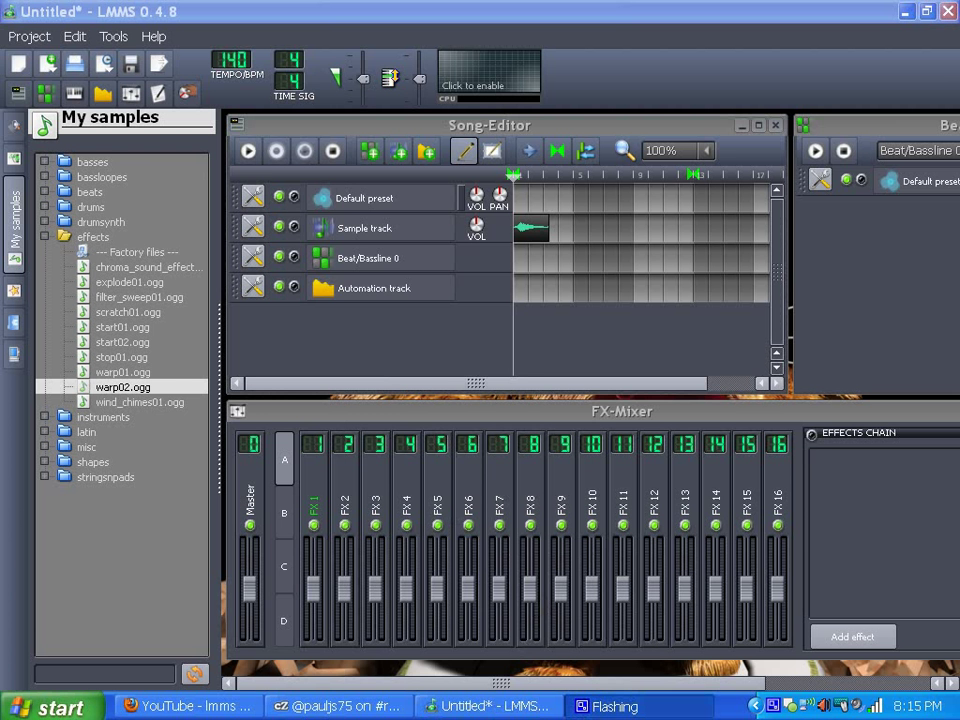